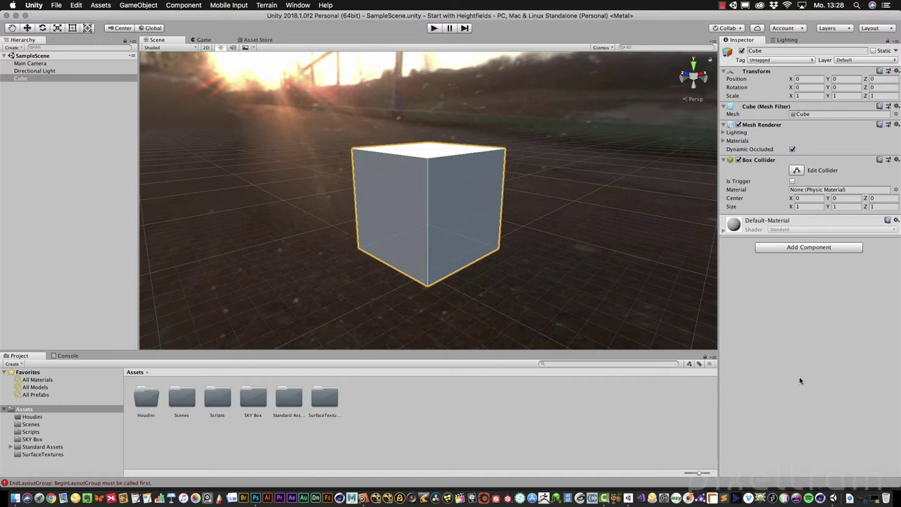
# Delete the cube from the SampleScene.
pyautogui.click(41, 154)
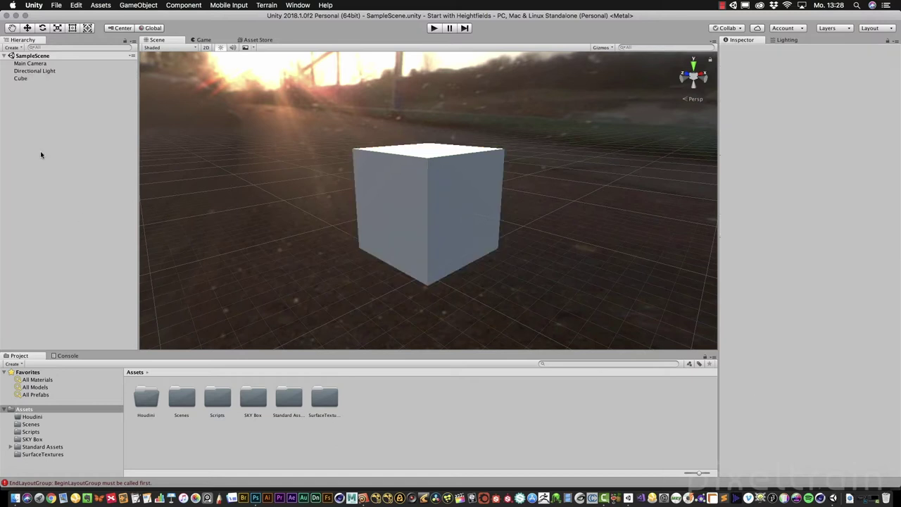
pyautogui.click(30, 78)
pyautogui.press('super+BackSpace')
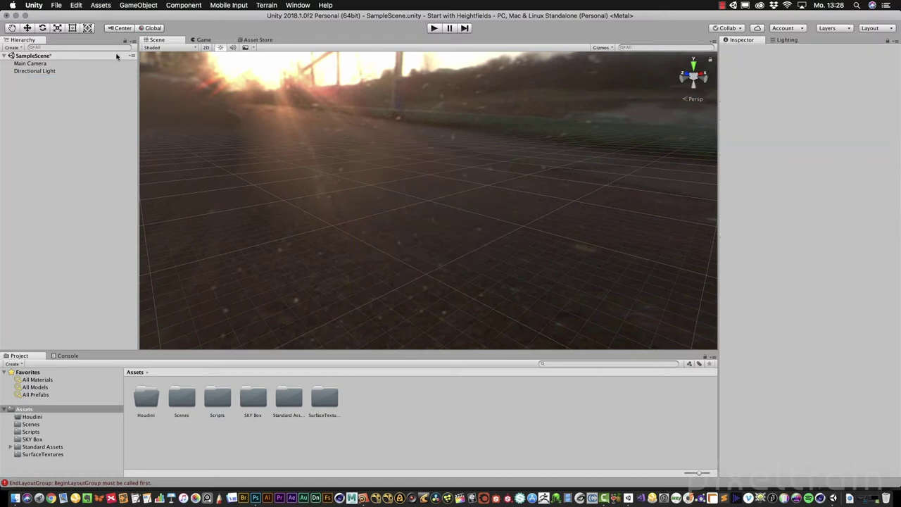
# Add a new 3D Terrain object and pull the view back to see it whole.
pyautogui.click(128, 6)
pyautogui.moveTo(145, 34)
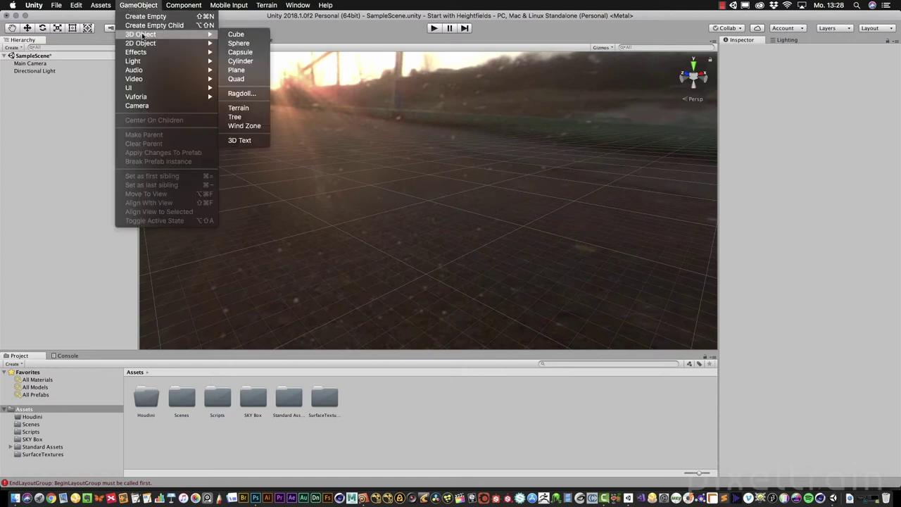
pyautogui.click(248, 110)
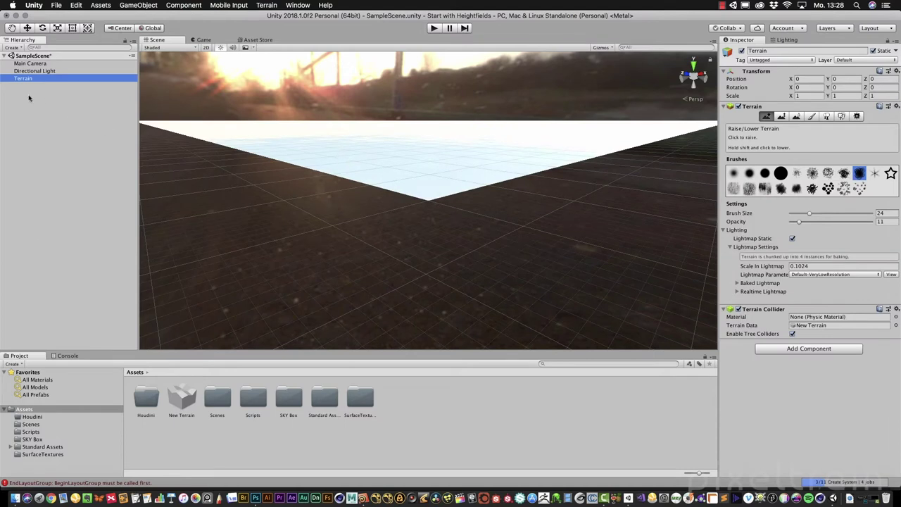
pyautogui.keyDown('alt'); pyautogui.moveTo(395, 151); pyautogui.dragTo(451, 235); pyautogui.keyUp('alt')
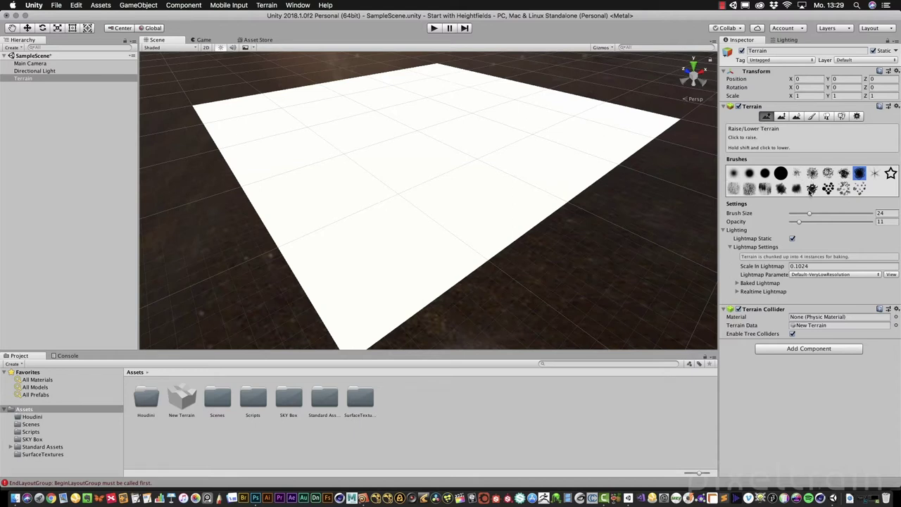
# Sculpt rolling hills across the terrain centre with a soft brush at size 33, opacity 20.
pyautogui.click(749, 176)
pyautogui.moveTo(809, 213)
pyautogui.mouseDown()
pyautogui.moveTo(821, 215)
pyautogui.moveTo(806, 223)
pyautogui.mouseUp()
pyautogui.click(407, 177)
pyautogui.click(412, 209)
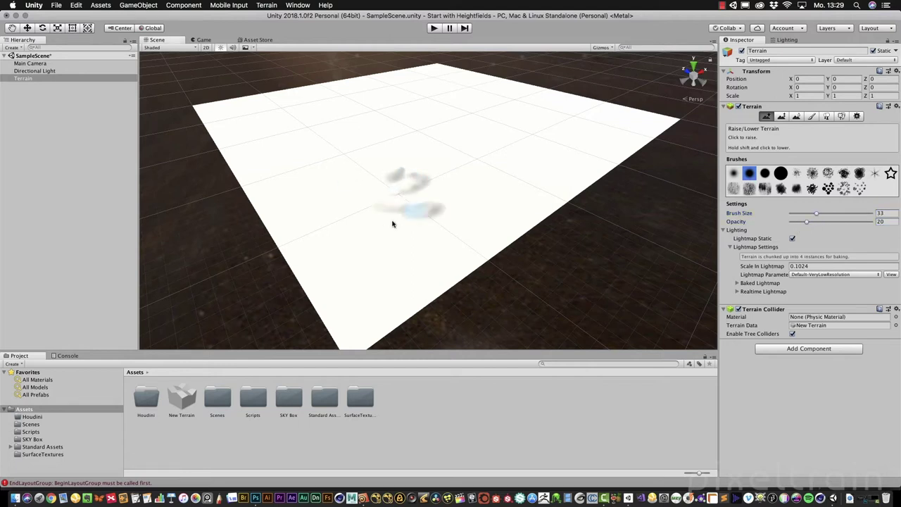
pyautogui.moveTo(393, 223)
pyautogui.mouseDown()
pyautogui.moveTo(350, 221)
pyautogui.moveTo(455, 183)
pyautogui.moveTo(433, 190)
pyautogui.moveTo(445, 196)
pyautogui.moveTo(440, 161)
pyautogui.moveTo(502, 153)
pyautogui.moveTo(479, 204)
pyautogui.moveTo(437, 166)
pyautogui.moveTo(318, 197)
pyautogui.moveTo(370, 178)
pyautogui.moveTo(358, 155)
pyautogui.moveTo(274, 135)
pyautogui.moveTo(360, 117)
pyautogui.moveTo(419, 165)
pyautogui.moveTo(437, 149)
pyautogui.moveTo(385, 148)
pyautogui.moveTo(432, 131)
pyautogui.moveTo(435, 123)
pyautogui.moveTo(420, 120)
pyautogui.moveTo(428, 108)
pyautogui.moveTo(308, 115)
pyautogui.moveTo(284, 129)
pyautogui.moveTo(325, 139)
pyautogui.moveTo(373, 114)
pyautogui.moveTo(437, 177)
pyautogui.moveTo(372, 188)
pyautogui.moveTo(431, 182)
pyautogui.moveTo(501, 157)
pyautogui.moveTo(428, 123)
pyautogui.moveTo(351, 126)
pyautogui.moveTo(335, 151)
pyautogui.moveTo(474, 206)
pyautogui.moveTo(394, 180)
pyautogui.moveTo(414, 191)
pyautogui.moveTo(488, 170)
pyautogui.mouseUp()
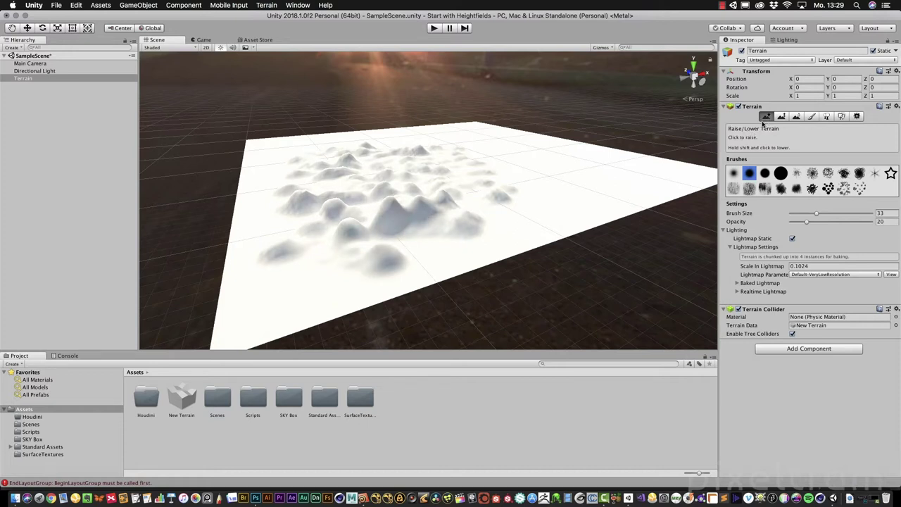
pyautogui.click(811, 116)
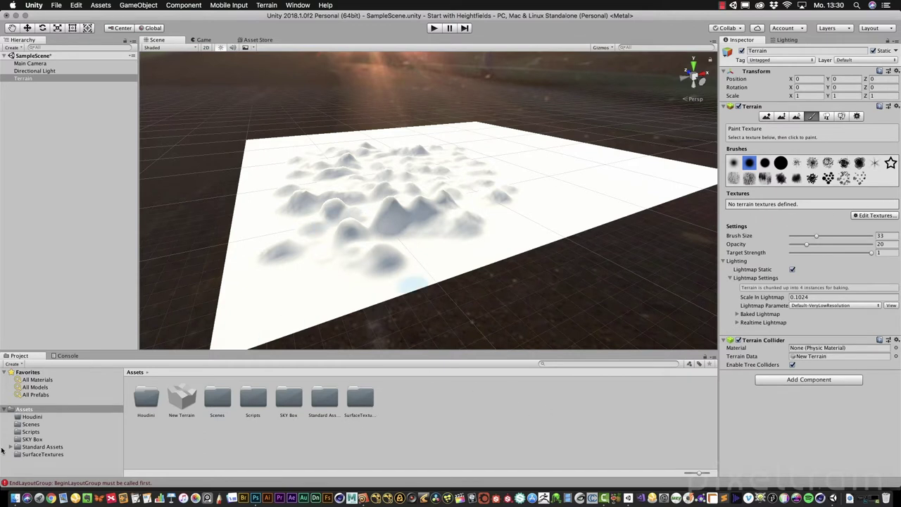
# Add GrassHillAlbedo from SurfaceTextures as the first terrain texture, covering the terrain in grass.
pyautogui.click(43, 455)
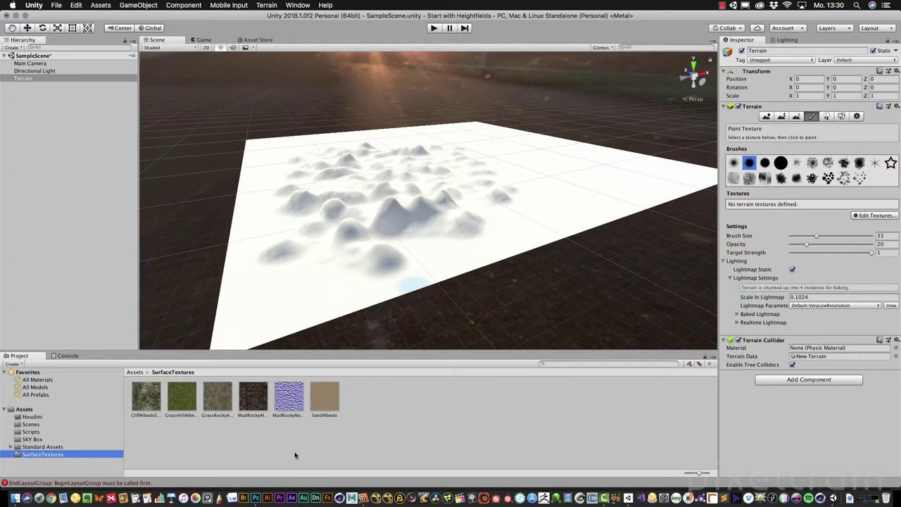
pyautogui.click(183, 399)
pyautogui.moveTo(191, 398); pyautogui.dragTo(27, 80)
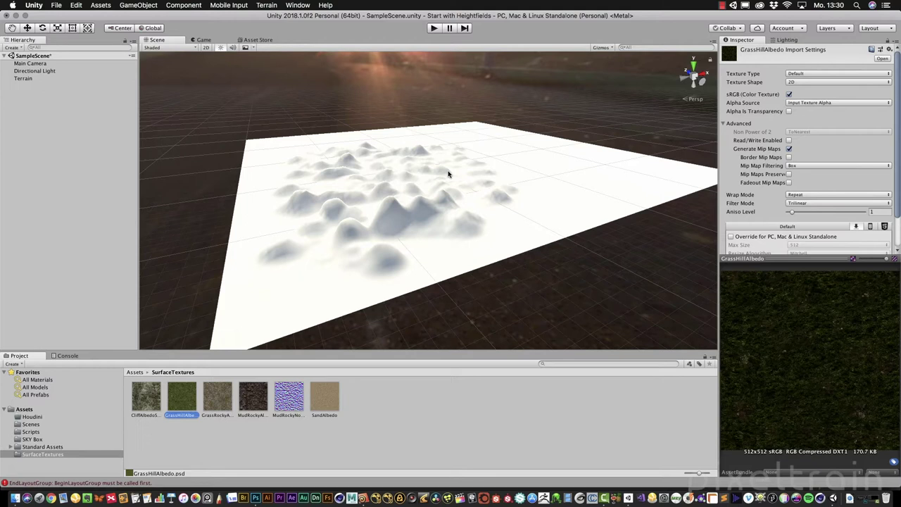
pyautogui.click(24, 79)
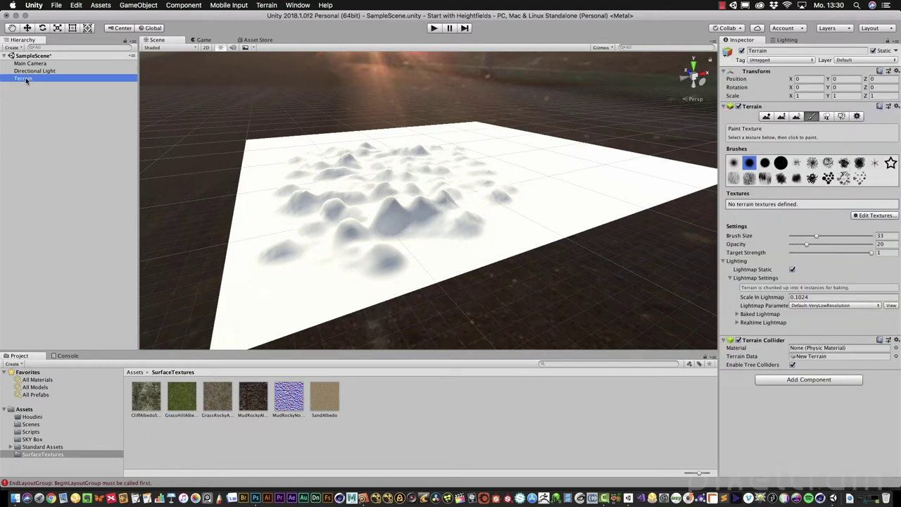
pyautogui.click(872, 217)
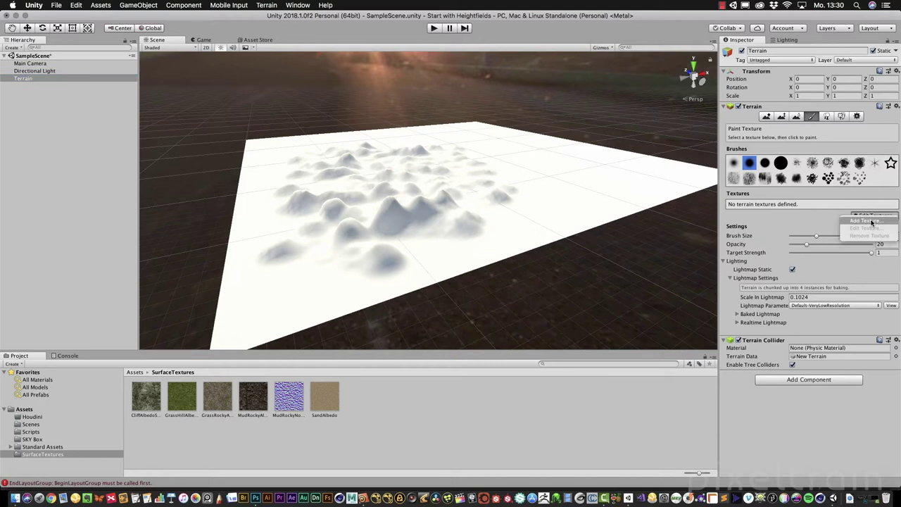
pyautogui.click(873, 221)
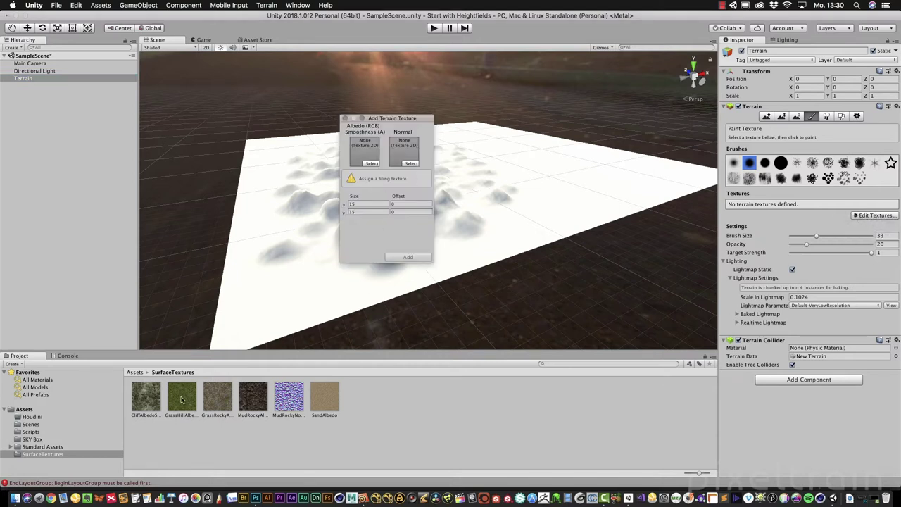
pyautogui.moveTo(252, 398); pyautogui.dragTo(352, 153)
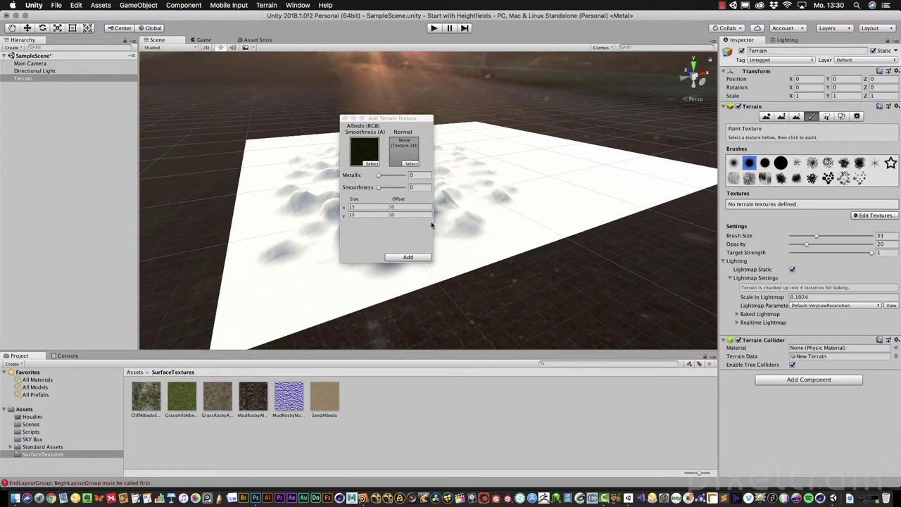
pyautogui.click(421, 258)
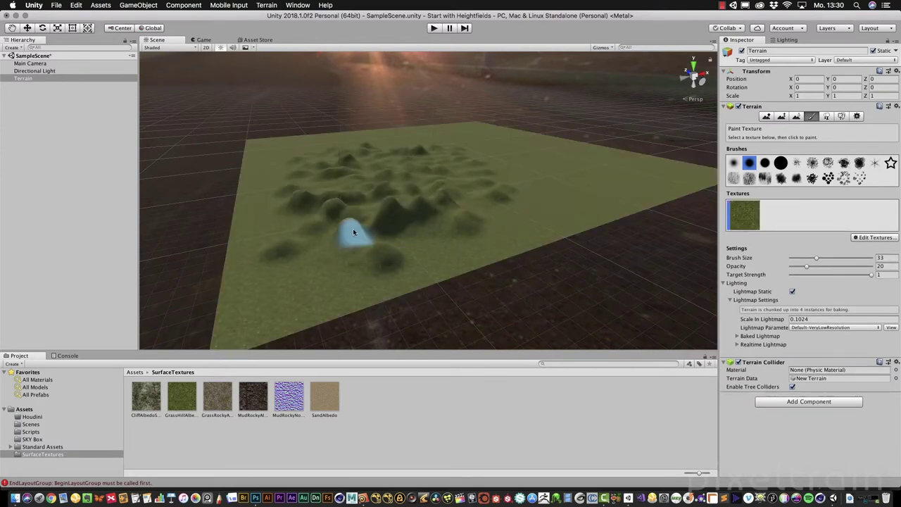
# Add SandAlbedo as a second terrain texture and select it for painting.
pyautogui.click(870, 238)
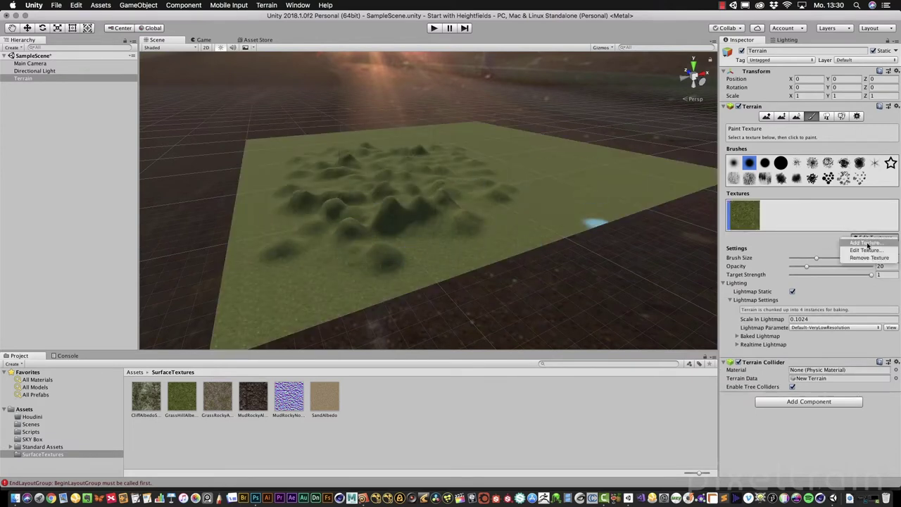
pyautogui.click(867, 243)
pyautogui.moveTo(321, 410); pyautogui.dragTo(366, 149)
pyautogui.click(423, 259)
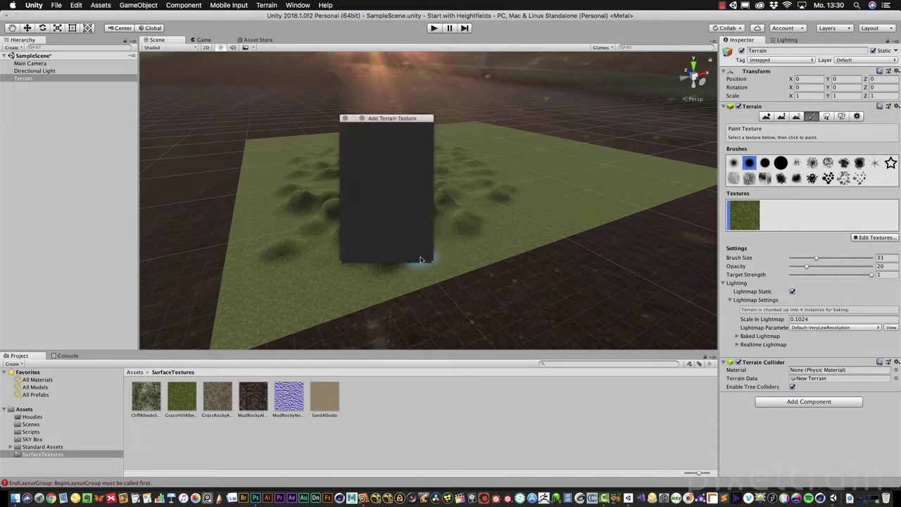
pyautogui.click(782, 219)
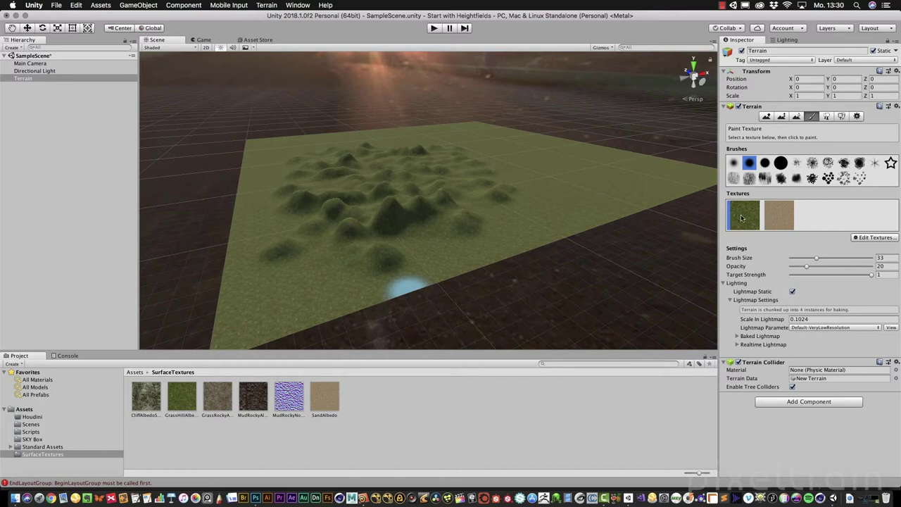
# Paint a sand patch beside the hills using the sand texture and a hard round brush.
pyautogui.click(750, 218)
pyautogui.moveTo(569, 200); pyautogui.dragTo(517, 157, button='middle')
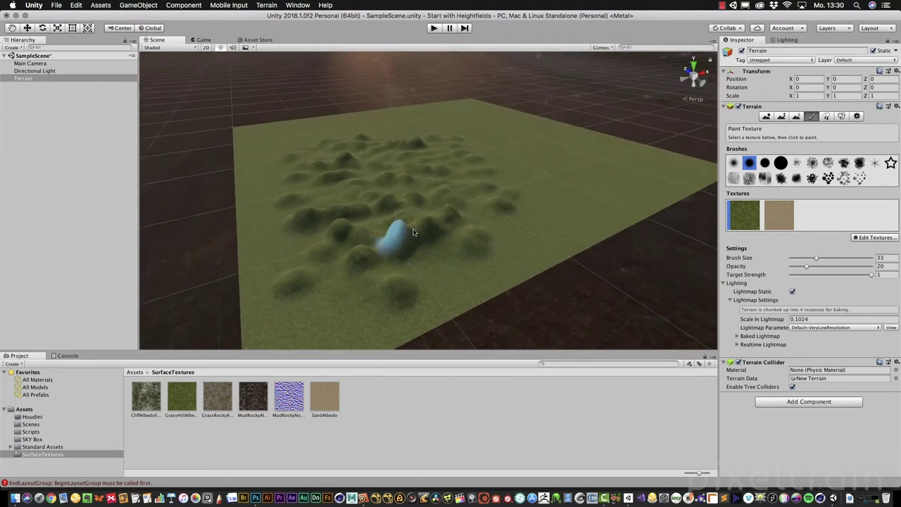
pyautogui.click(778, 216)
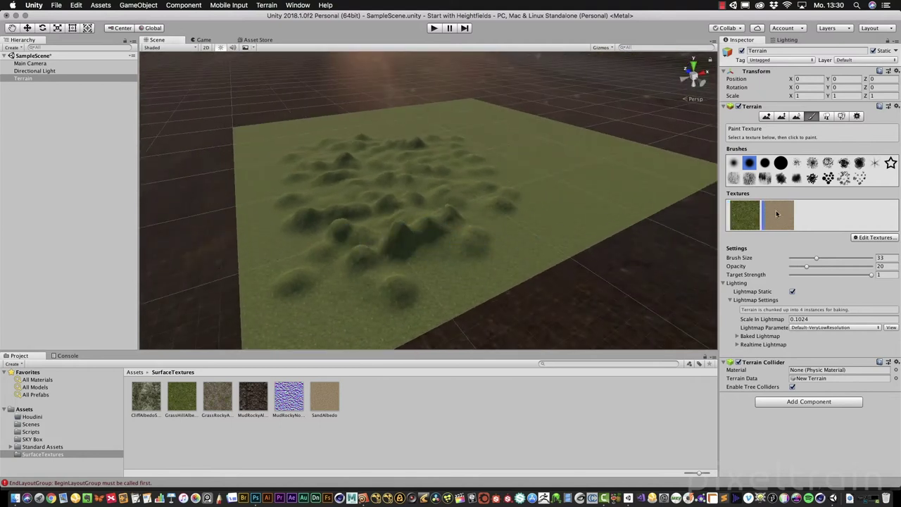
pyautogui.click(765, 162)
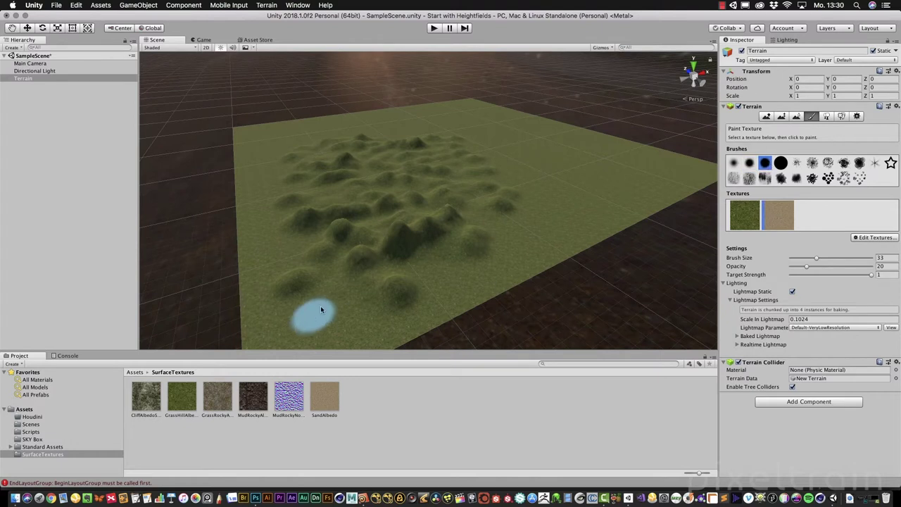
pyautogui.moveTo(422, 263)
pyautogui.mouseDown()
pyautogui.moveTo(459, 276)
pyautogui.moveTo(505, 263)
pyautogui.moveTo(507, 237)
pyautogui.moveTo(494, 222)
pyautogui.moveTo(475, 219)
pyautogui.moveTo(520, 229)
pyautogui.moveTo(508, 264)
pyautogui.mouseUp()
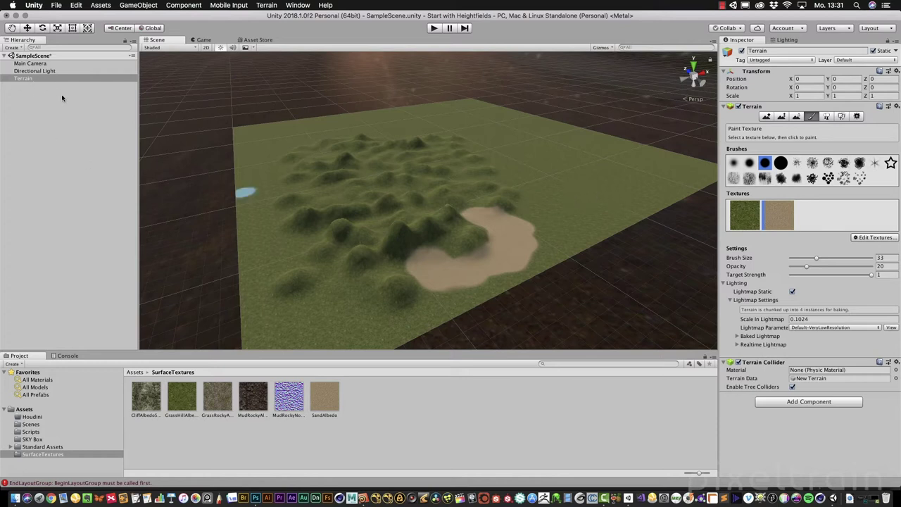
# Save the SampleScene.
pyautogui.rightClick(22, 56)
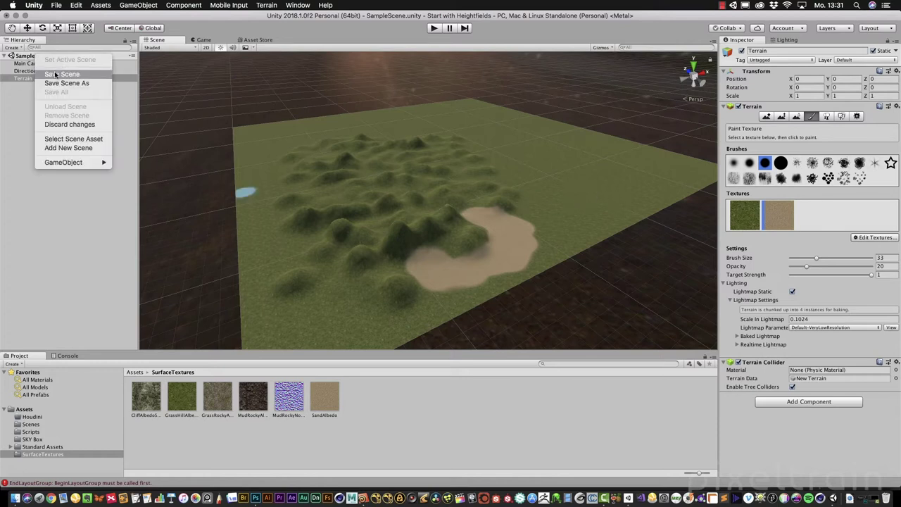
pyautogui.click(61, 75)
pyautogui.click(38, 58)
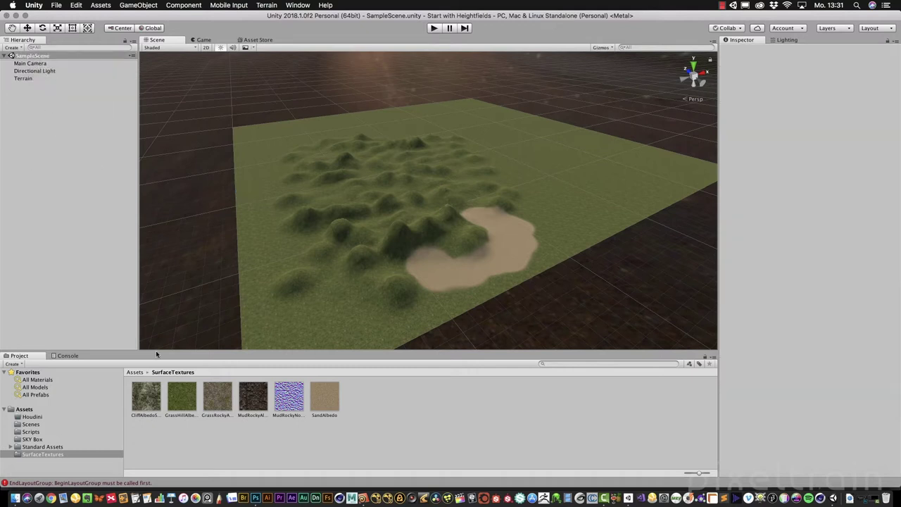
# Inspect the SplatAlpha 0 splat map texture alongside the New Terrain asset.
pyautogui.click(28, 410)
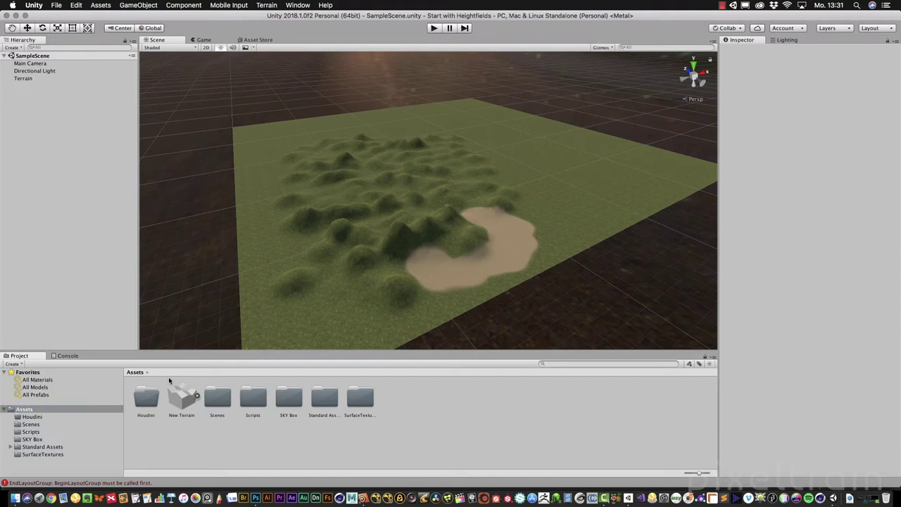
pyautogui.click(198, 398)
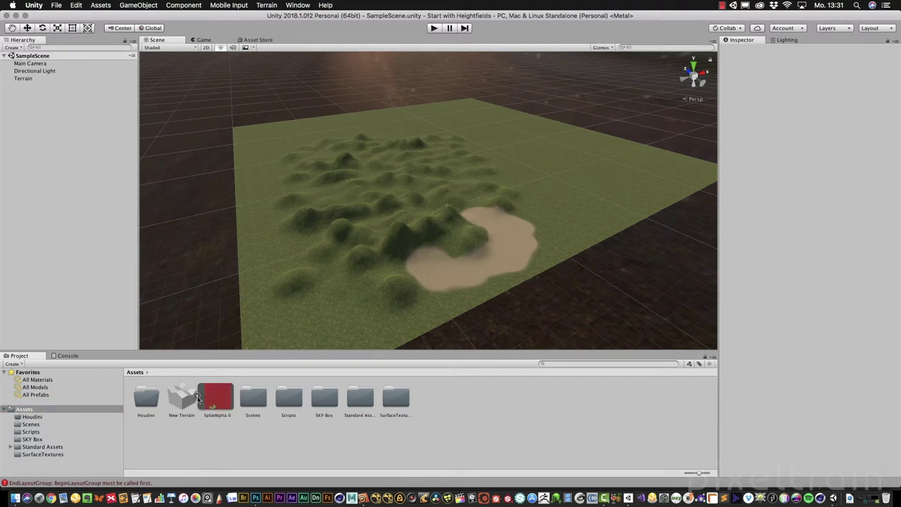
pyautogui.click(215, 403)
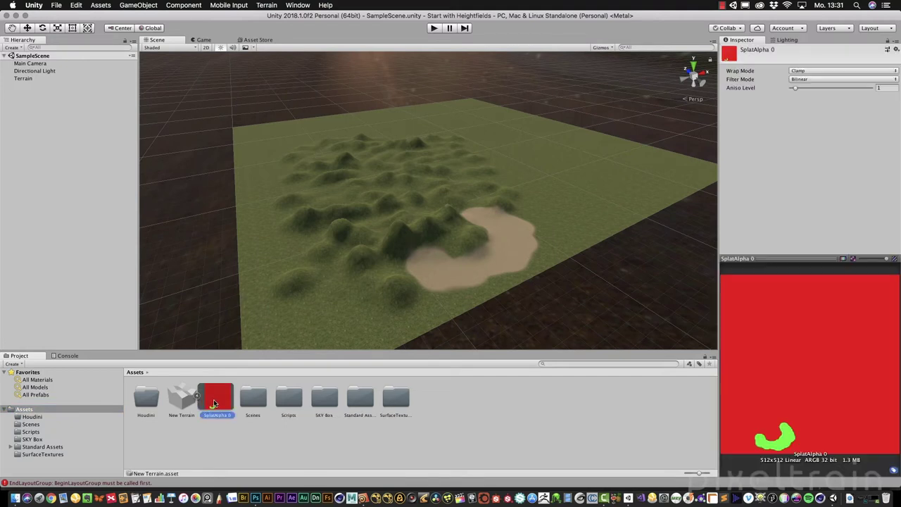
pyautogui.moveTo(719, 292); pyautogui.dragTo(670, 299)
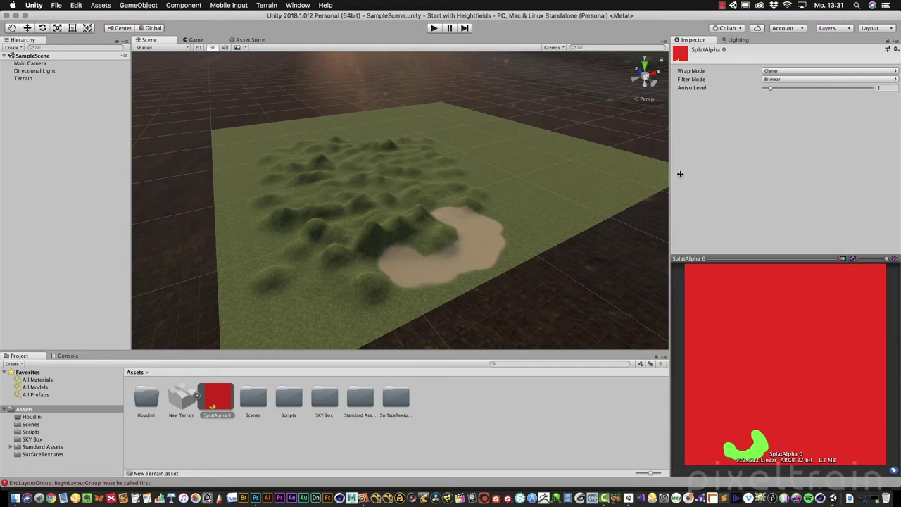
pyautogui.click(29, 79)
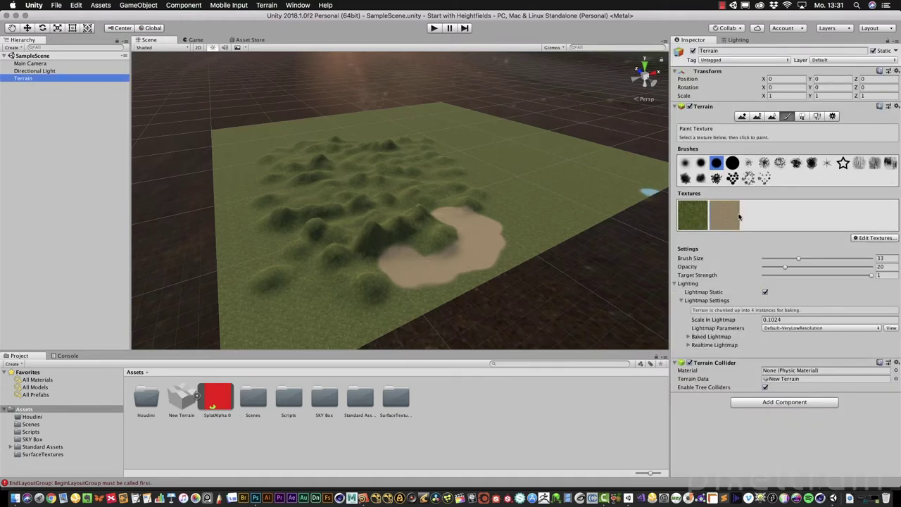
pyautogui.click(221, 418)
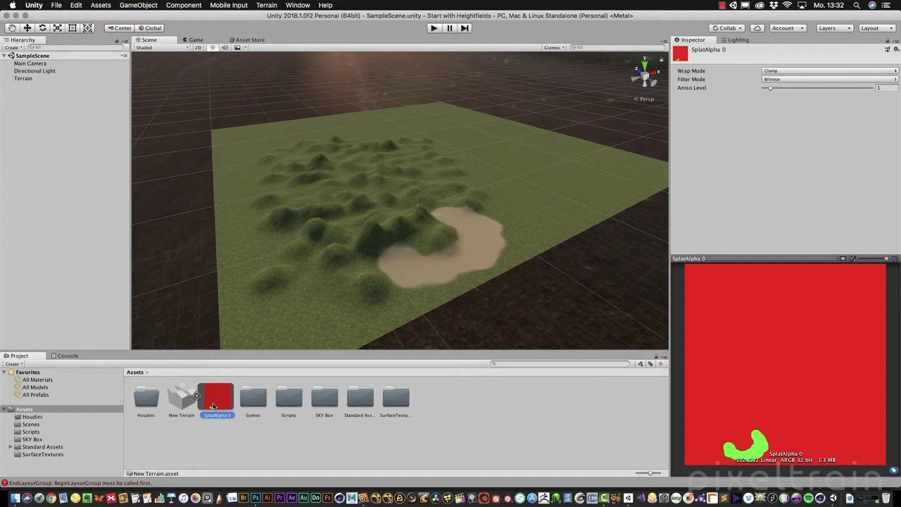
# Nest SplatAlpha 0 inside the New Terrain asset and reselect the Terrain object.
pyautogui.moveTo(212, 403); pyautogui.dragTo(189, 399)
pyautogui.click(189, 400)
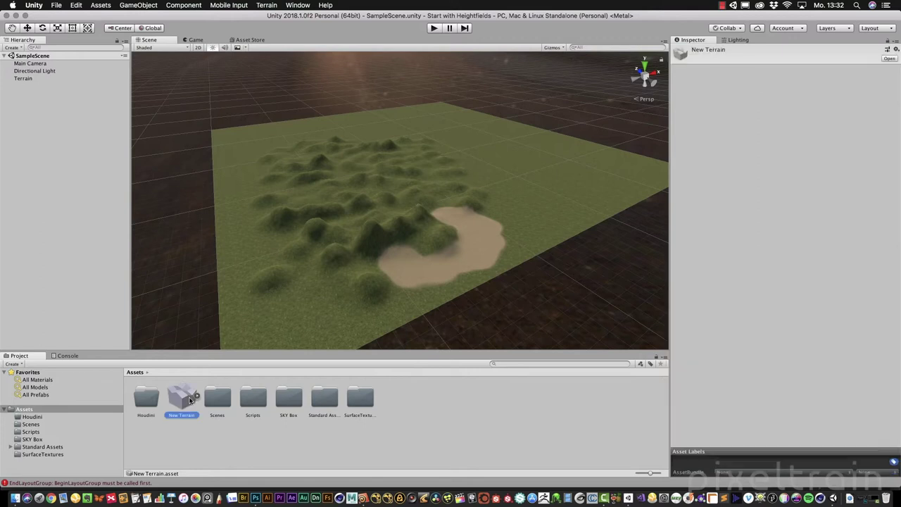
pyautogui.click(49, 78)
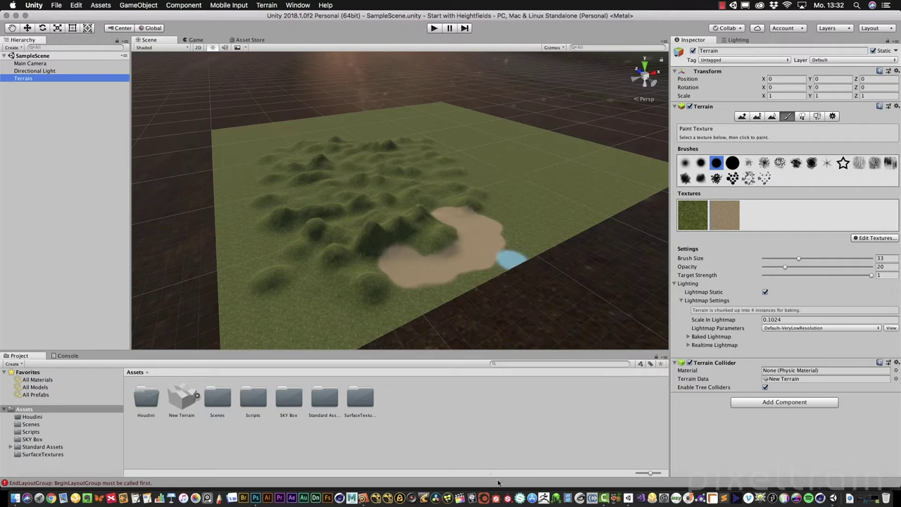
# Bring Houdini forward and give the node network pane more room.
pyautogui.click(363, 497)
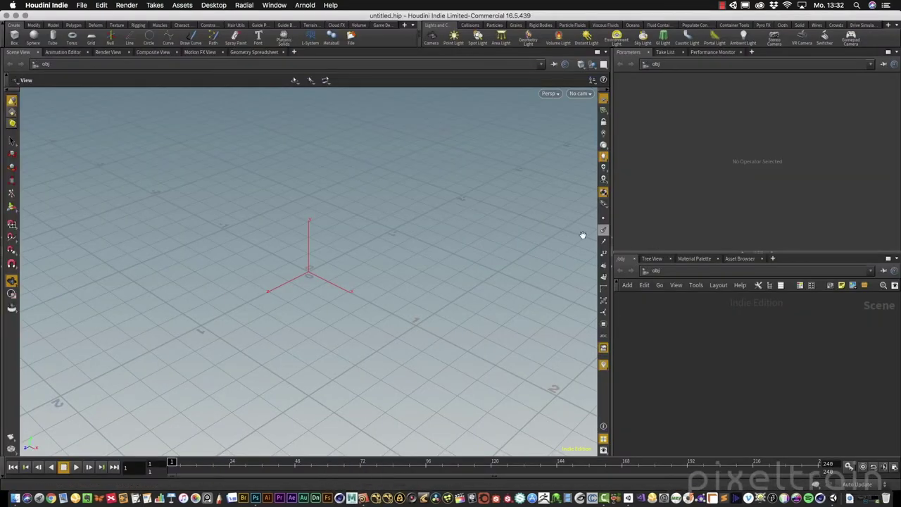
pyautogui.moveTo(759, 252); pyautogui.dragTo(759, 205)
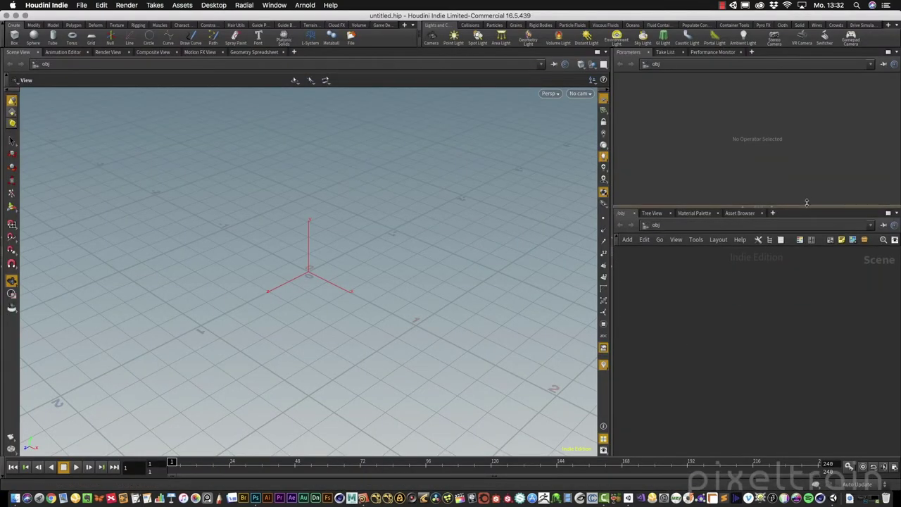
pyautogui.moveTo(612, 286); pyautogui.dragTo(598, 289)
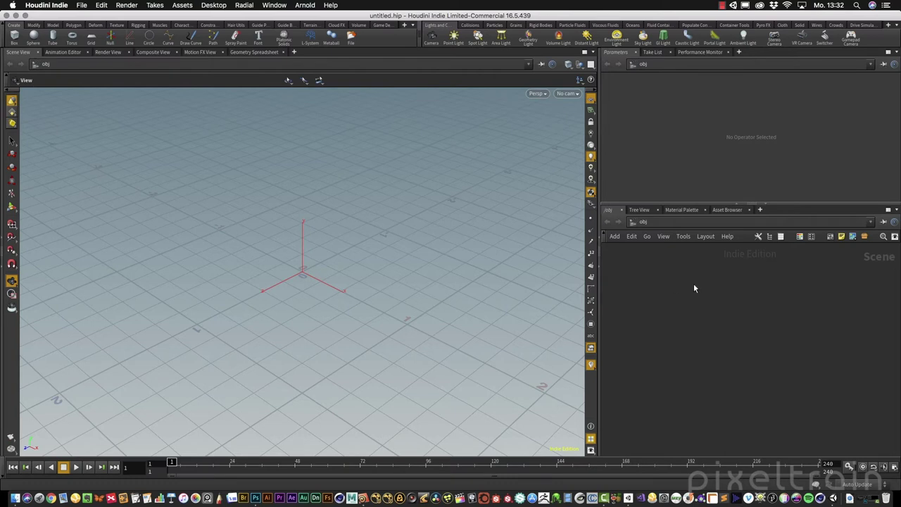
# Add a HeightField node via the 'hf' search and dive into heightfield1.
pyautogui.press('Tab')
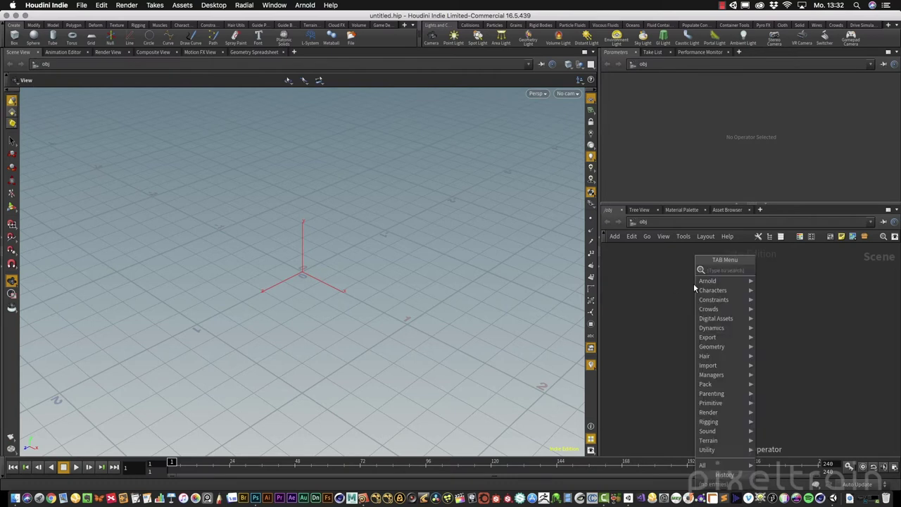
pyautogui.write('hf')
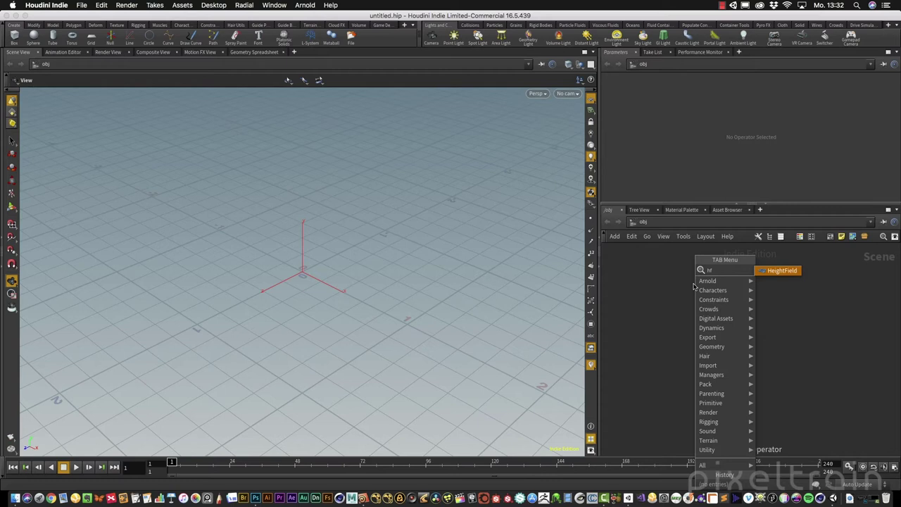
pyautogui.press('Return')
pyautogui.click(693, 284)
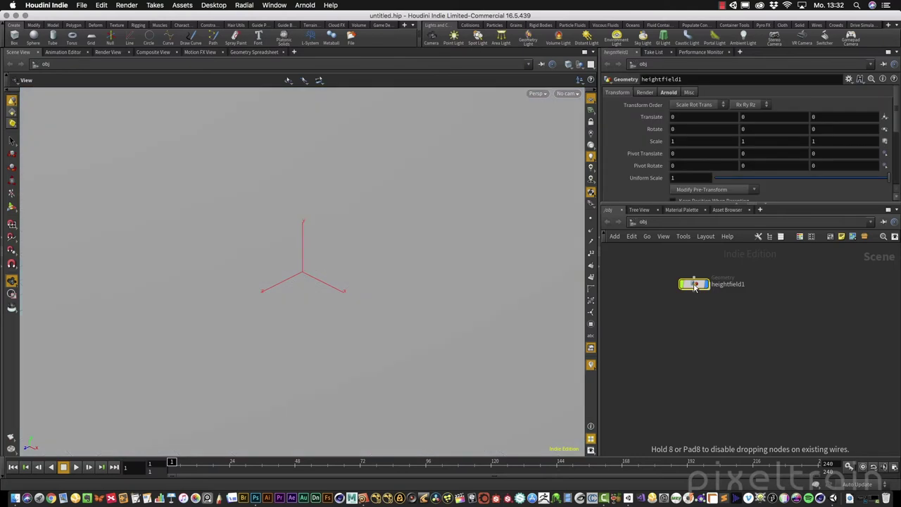
pyautogui.doubleClick(693, 285)
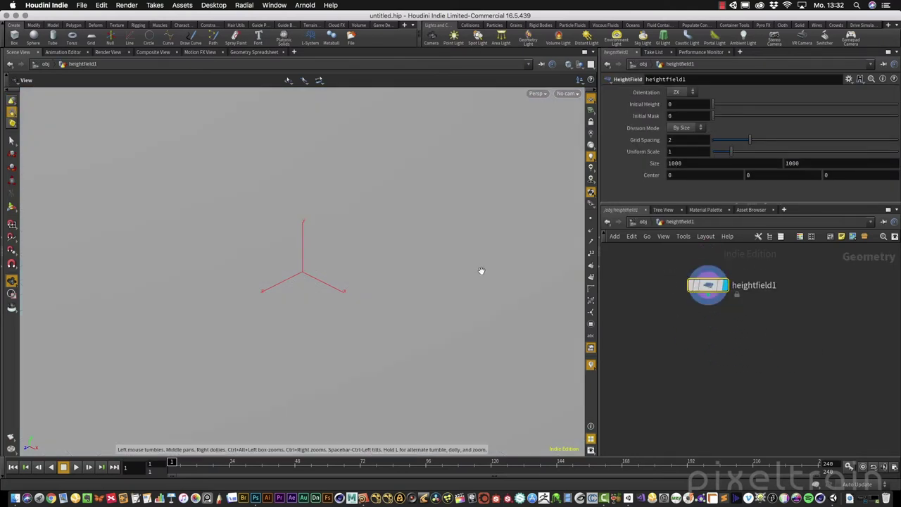
# Set the heightfield1 Size to 500 by 500, then bring Unity back to the front.
pyautogui.press('f')
pyautogui.moveTo(320, 275); pyautogui.dragTo(352, 328)
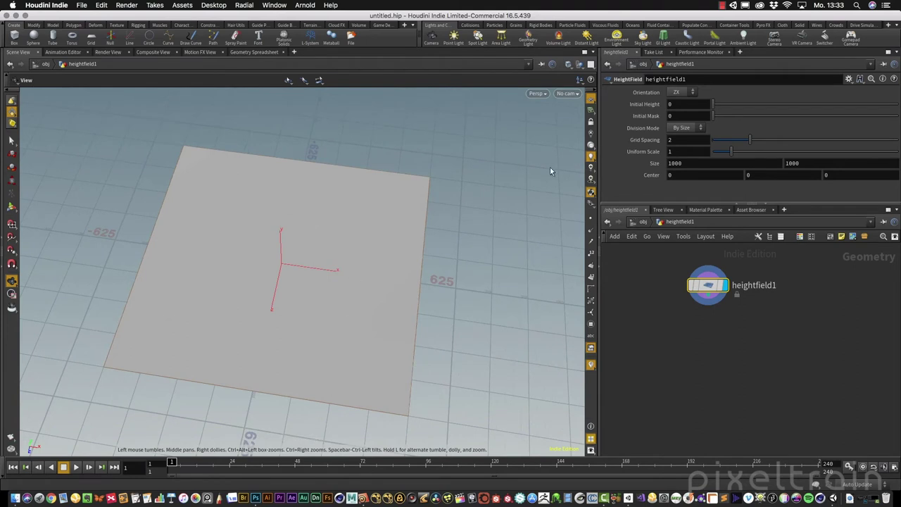
pyautogui.click(689, 164)
pyautogui.write('500')
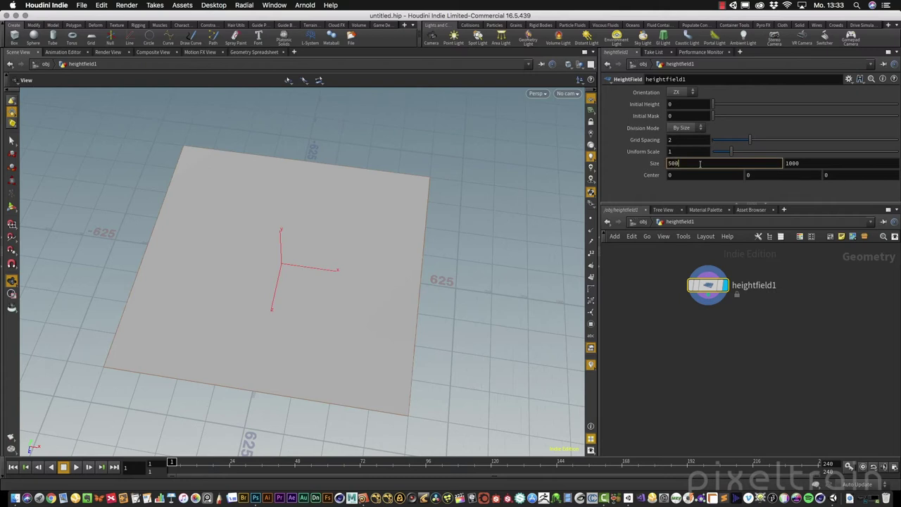
pyautogui.press('Tab')
pyautogui.write('500')
pyautogui.press('Tab')
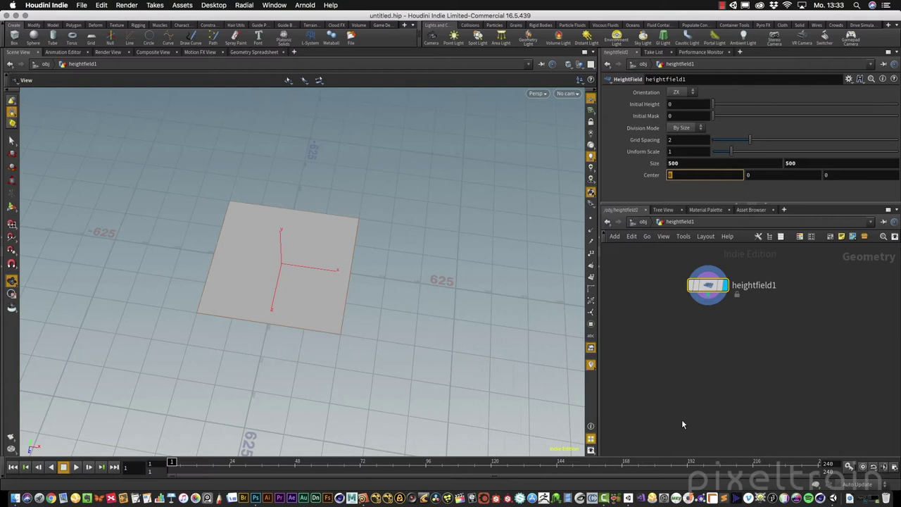
pyautogui.click(802, 498)
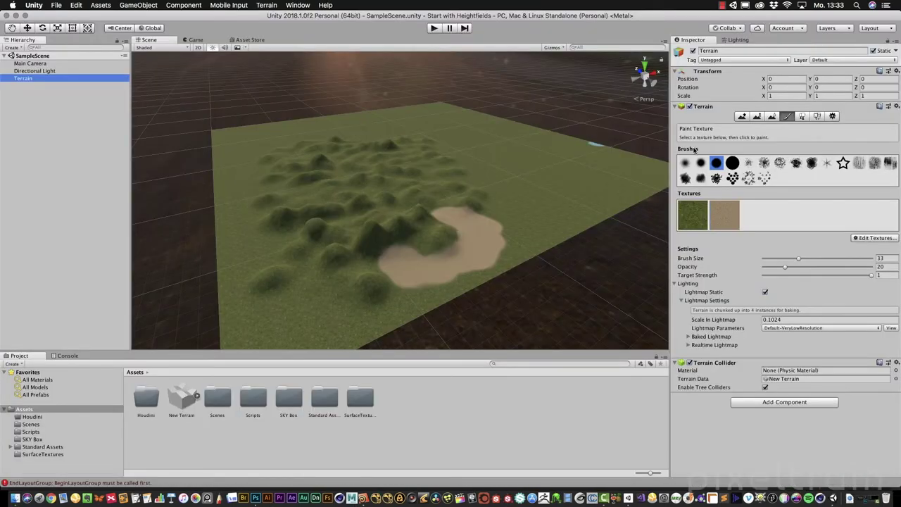
# Check Unity's Terrain Settings (500 × 500, heightmap resolution 513), then return to Houdini.
pyautogui.click(833, 117)
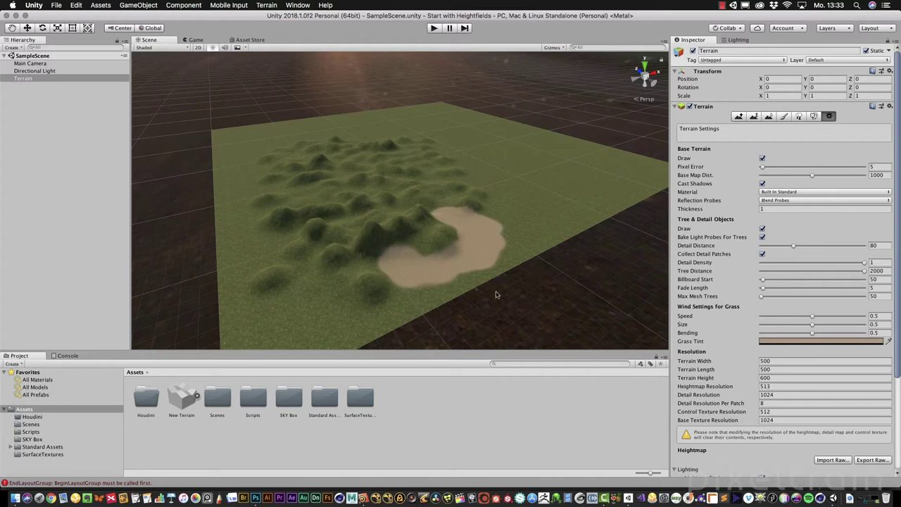
pyautogui.click(363, 499)
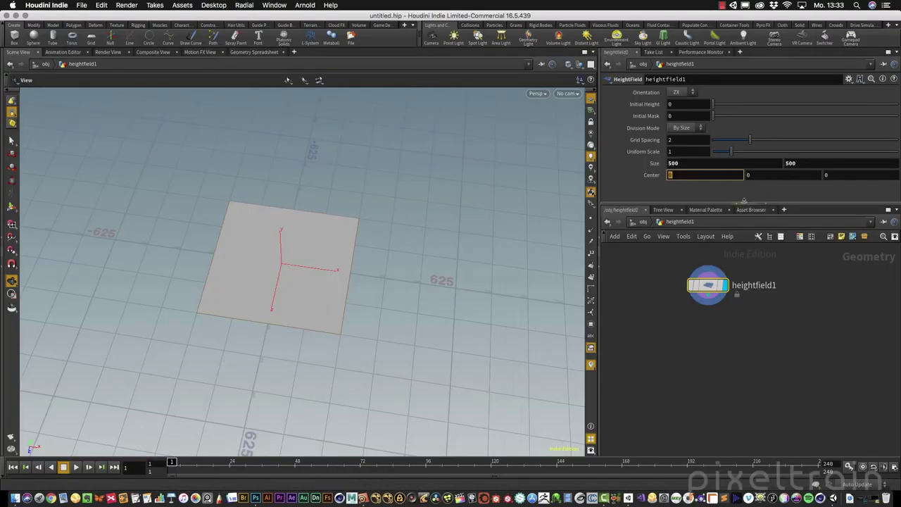
# Add a HeightField Noise node ('hf n') under heightfield1 and display its noisy terrain.
pyautogui.moveTo(372, 251); pyautogui.dragTo(322, 246)
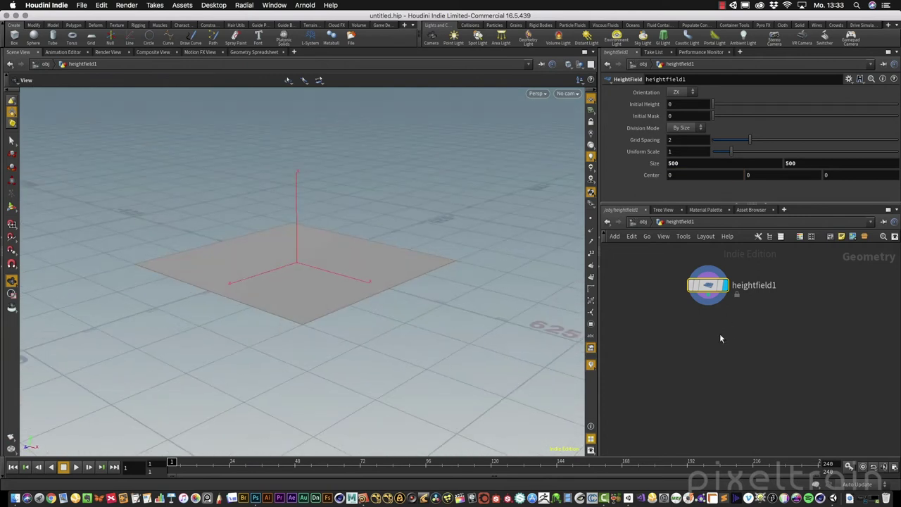
pyautogui.press('Tab')
pyautogui.write('hf')
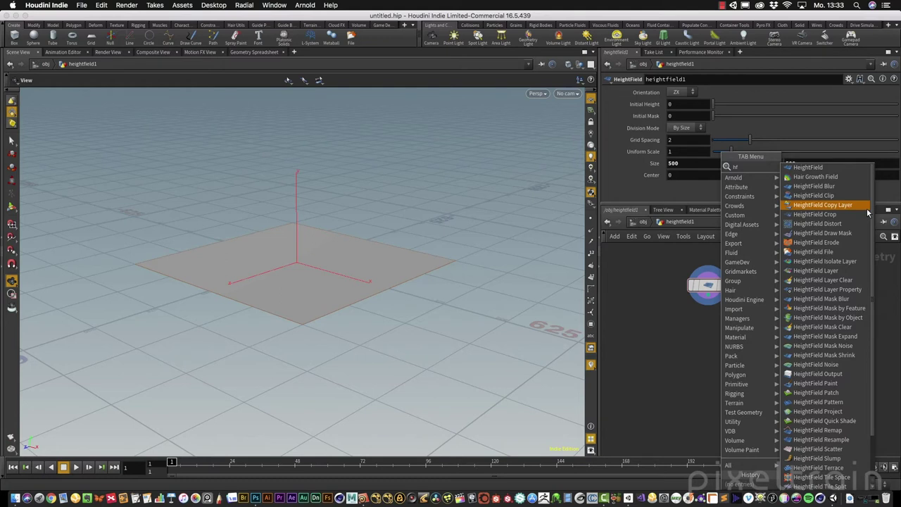
pyautogui.write('n')
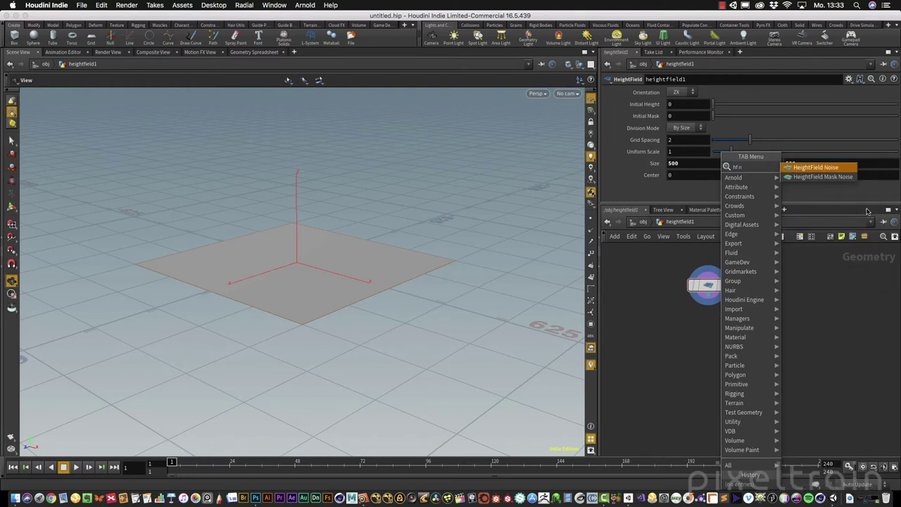
pyautogui.press('Return')
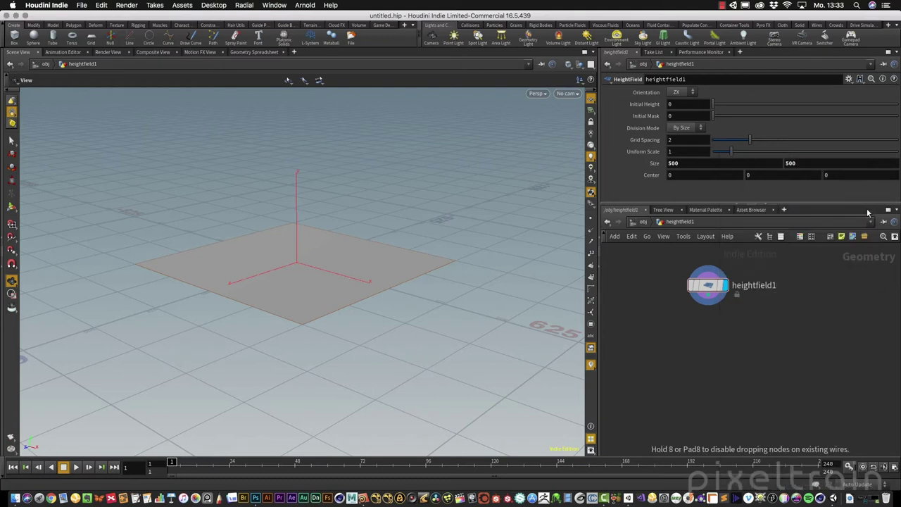
pyautogui.click(699, 333)
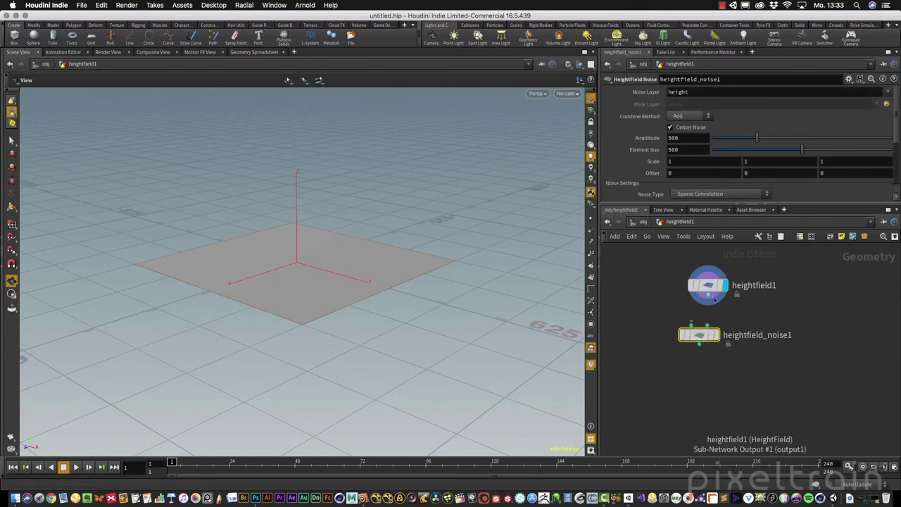
pyautogui.click(717, 335)
pyautogui.moveTo(700, 335); pyautogui.dragTo(709, 330)
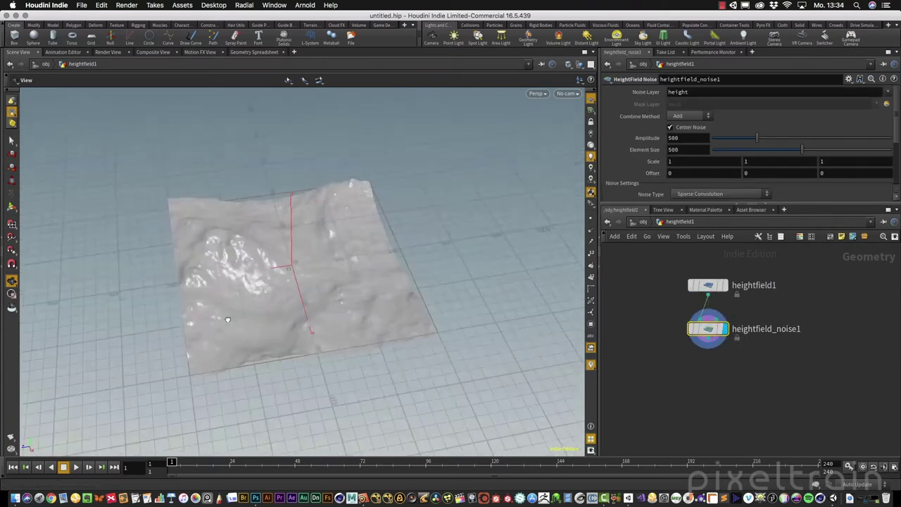
pyautogui.moveTo(227, 319); pyautogui.dragTo(358, 256)
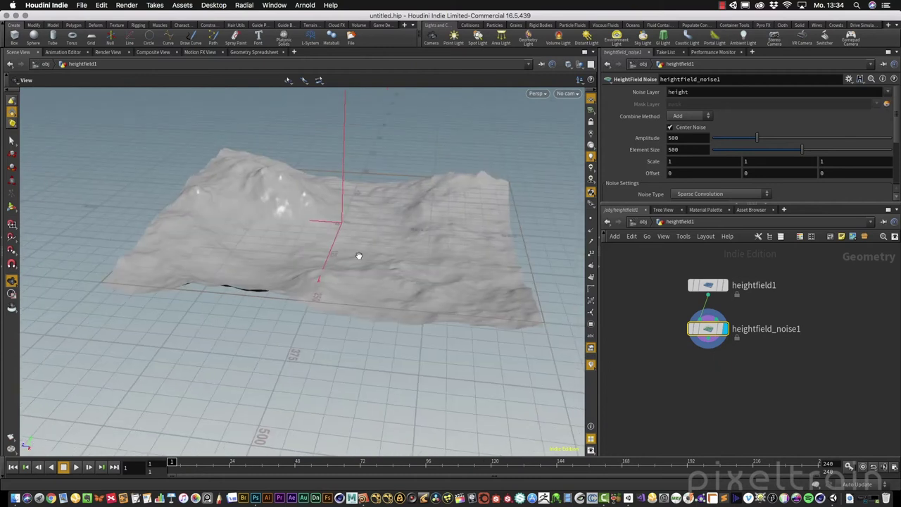
pyautogui.moveTo(813, 204); pyautogui.dragTo(813, 244)
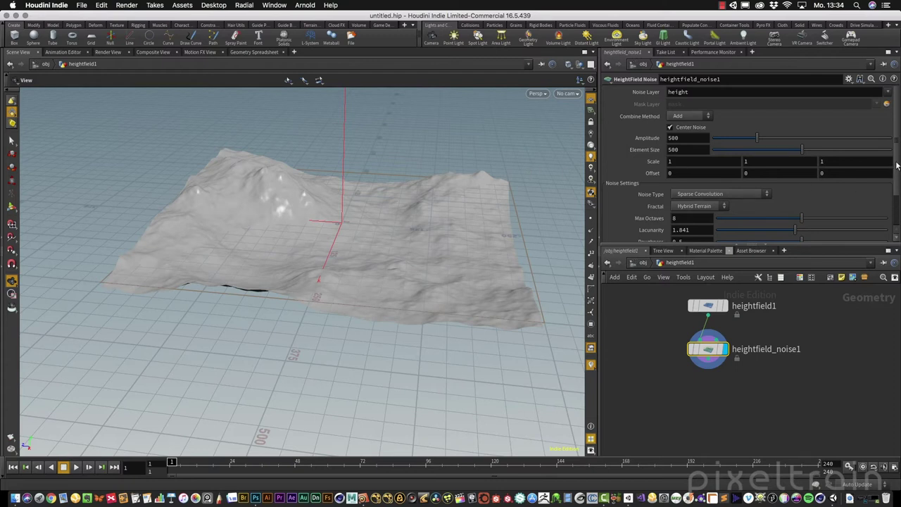
# Hide the ground grid and switch the noise type to Manhattan Worley (cellular) F1.
pyautogui.scroll(-2, 817, 190)
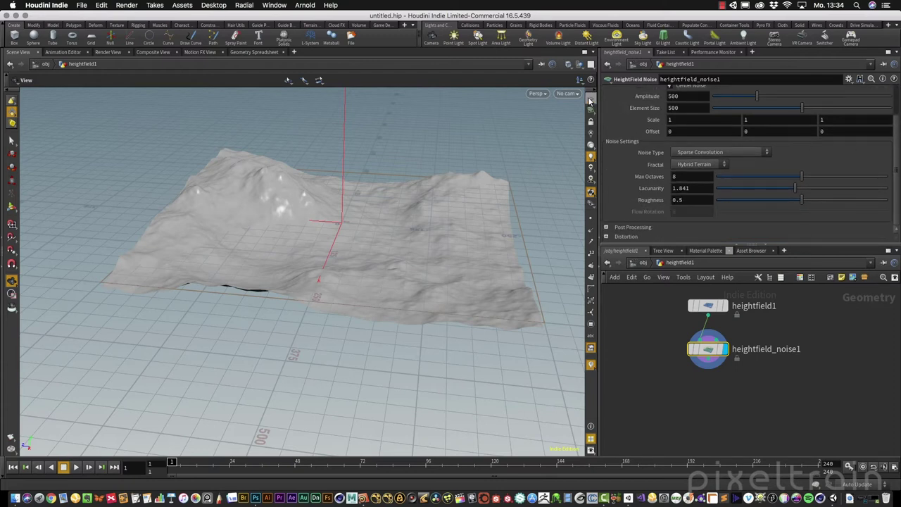
pyautogui.click(591, 178)
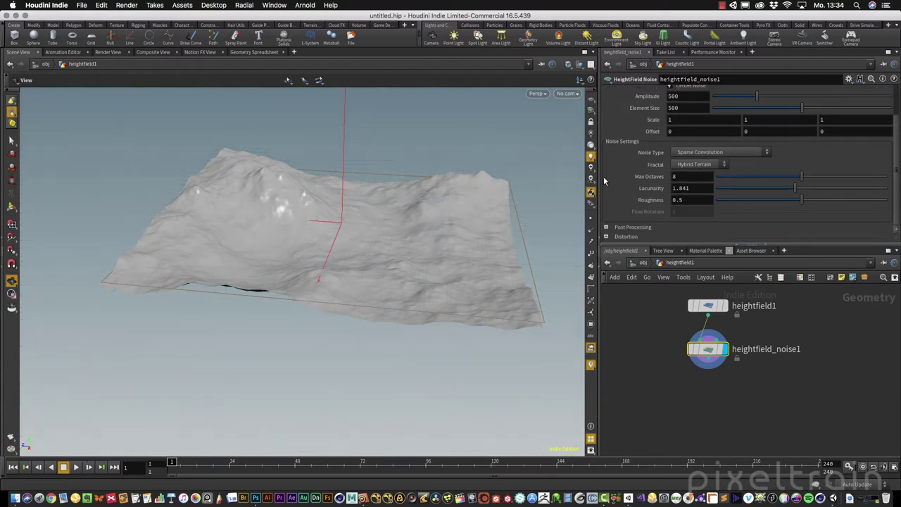
pyautogui.click(762, 155)
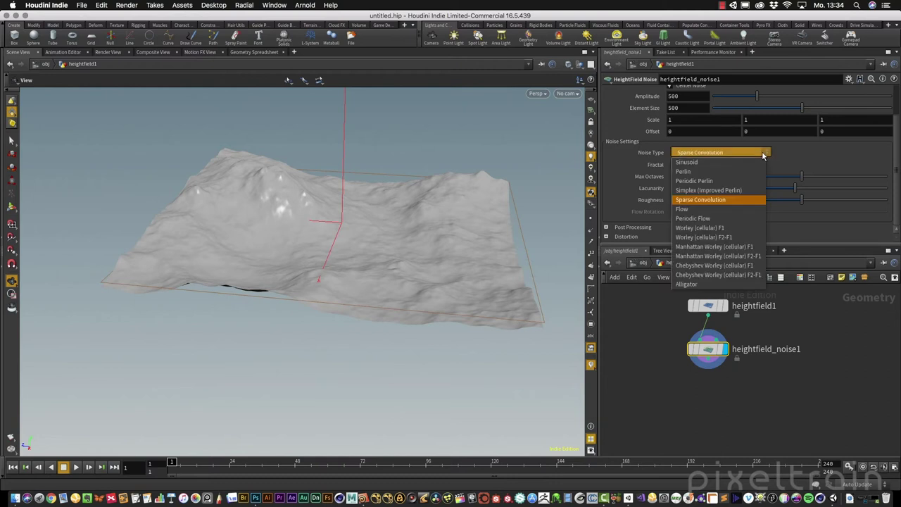
pyautogui.click(711, 266)
pyautogui.moveTo(316, 229); pyautogui.dragTo(432, 261)
pyautogui.click(753, 152)
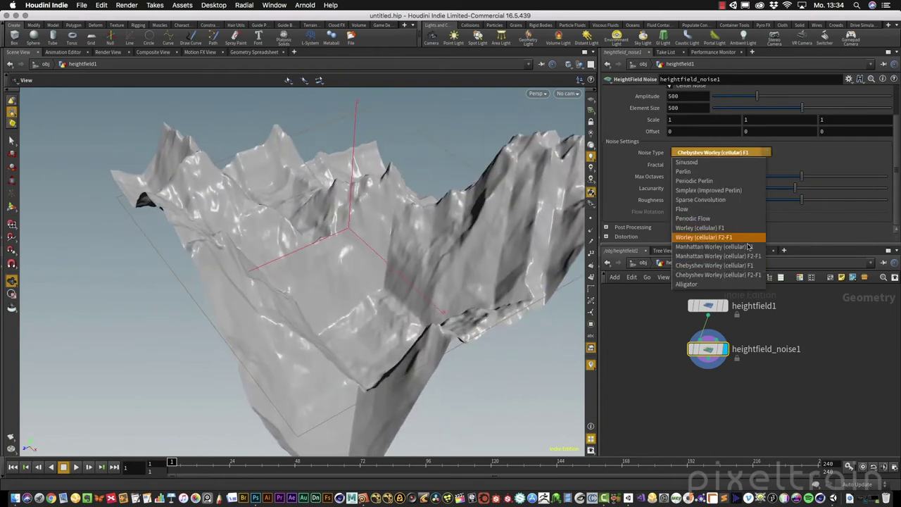
pyautogui.click(754, 250)
pyautogui.moveTo(501, 255); pyautogui.dragTo(389, 254)
pyautogui.moveTo(382, 201); pyautogui.dragTo(360, 209)
# Lower Max Octaves, adjust Element Size, and set Amplitude 241 and Offset 66.
pyautogui.moveTo(801, 176); pyautogui.dragTo(740, 180)
pyautogui.moveTo(757, 97); pyautogui.dragTo(731, 102)
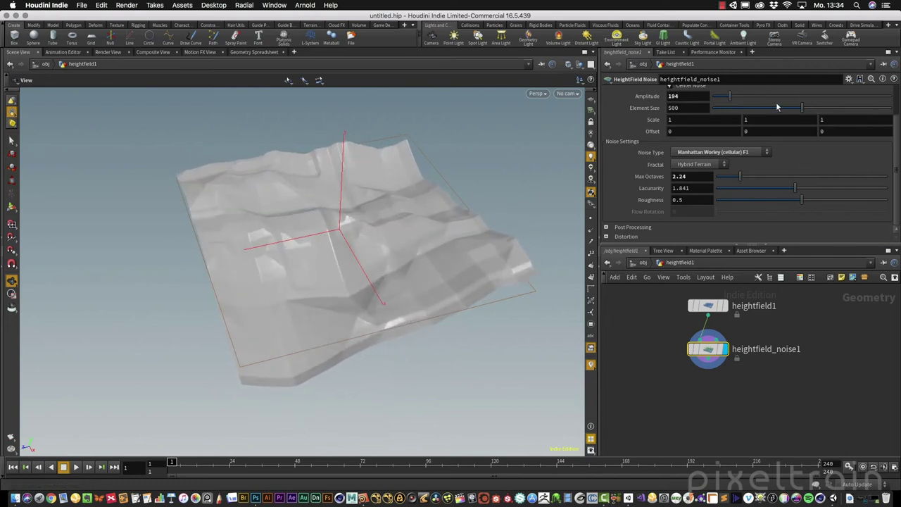
pyautogui.moveTo(801, 108); pyautogui.dragTo(834, 107)
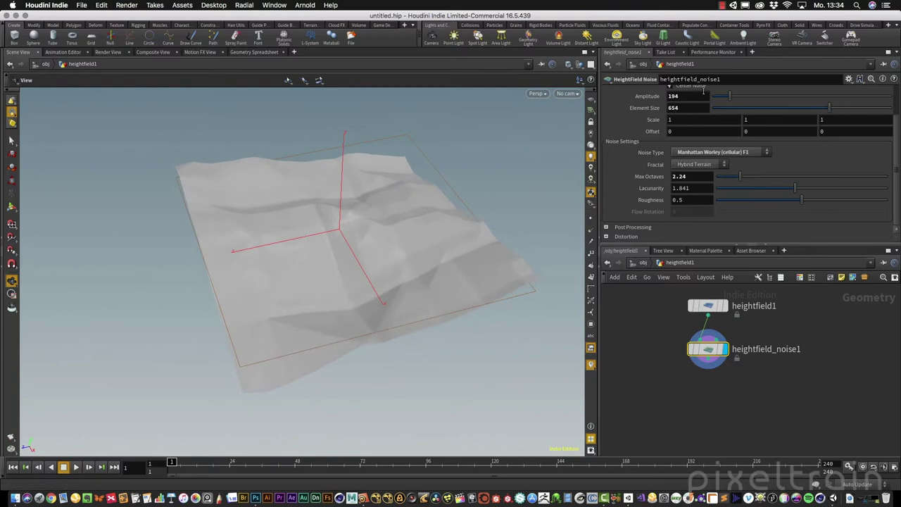
pyautogui.moveTo(730, 96); pyautogui.dragTo(736, 97)
pyautogui.moveTo(457, 288)
pyautogui.mouseDown()
pyautogui.moveTo(404, 294)
pyautogui.moveTo(413, 255)
pyautogui.moveTo(421, 298)
pyautogui.moveTo(450, 281)
pyautogui.mouseUp()
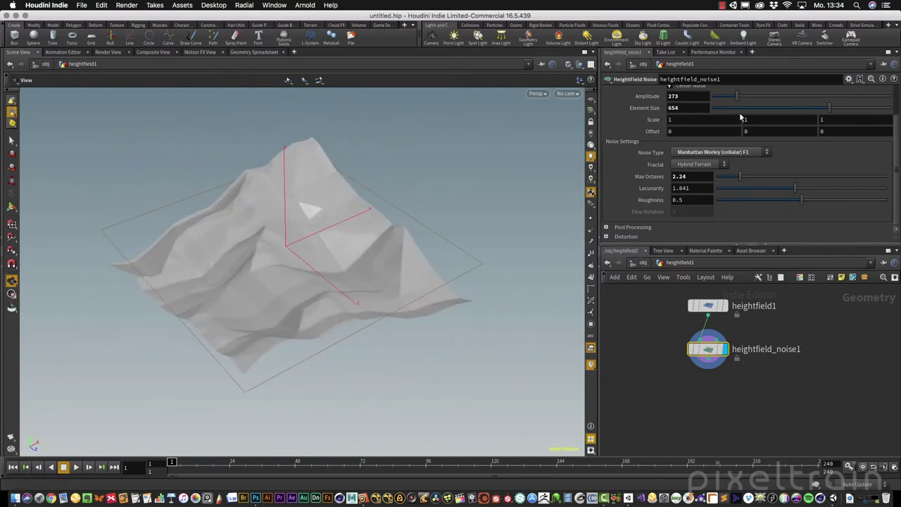
pyautogui.moveTo(738, 98); pyautogui.dragTo(733, 98)
pyautogui.moveTo(648, 131); pyautogui.dragTo(889, 103, button='middle')
pyautogui.moveTo(575, 143); pyautogui.dragTo(302, 225)
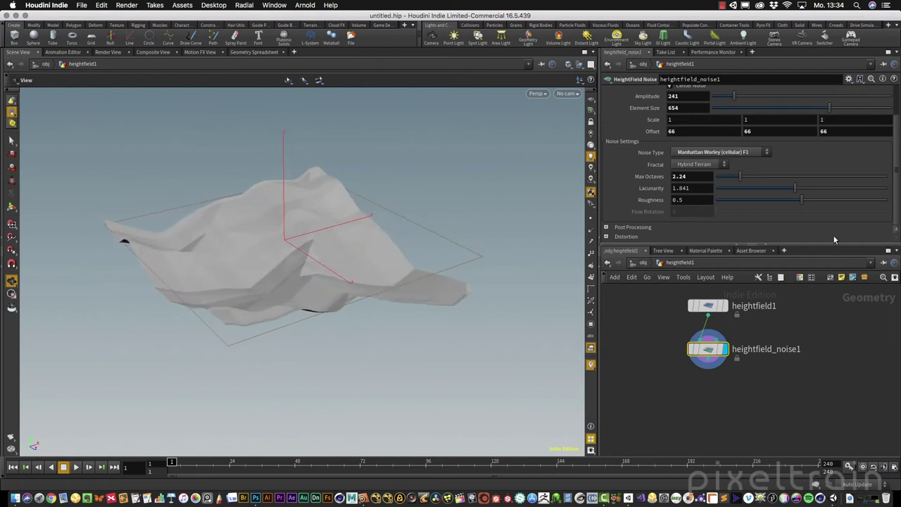
# Add a HeightField Distort node below heightfield_noise1 and make it the displayed output.
pyautogui.click(712, 388)
pyautogui.press('Tab')
pyautogui.write('hf')
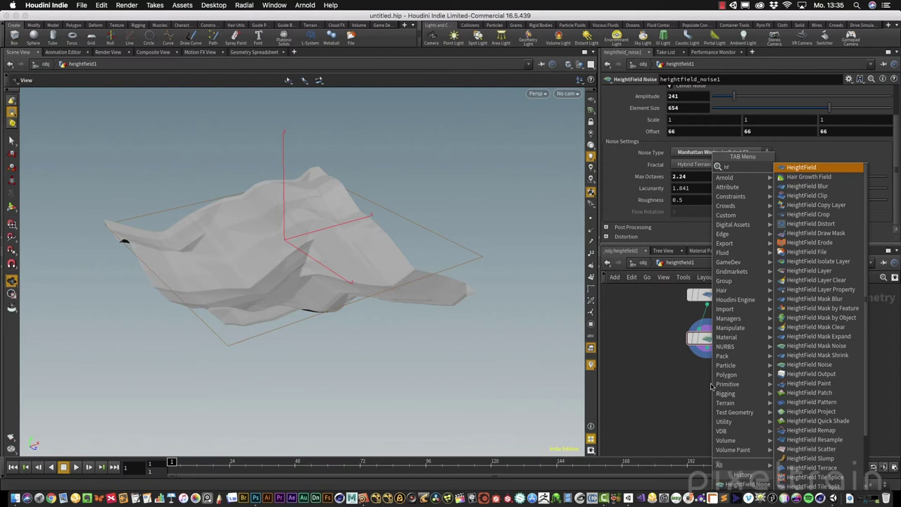
pyautogui.write(' di')
pyautogui.press('Return')
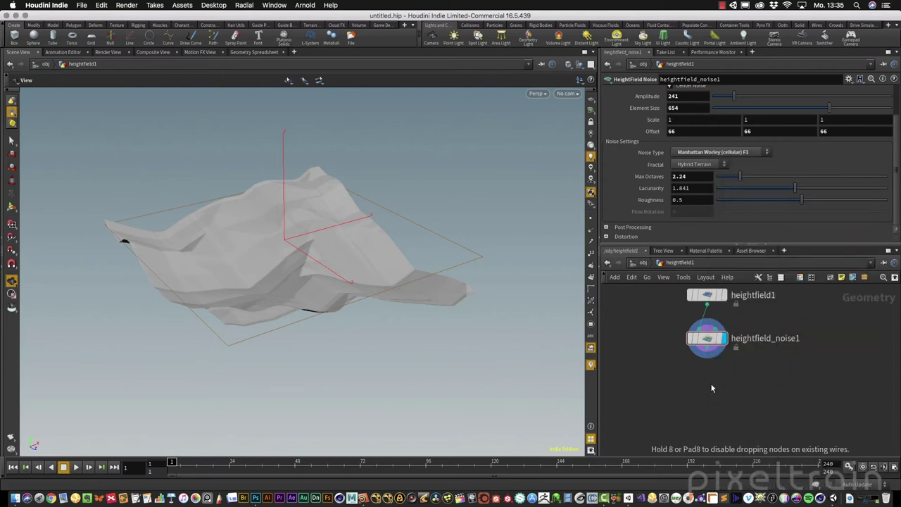
pyautogui.click(706, 383)
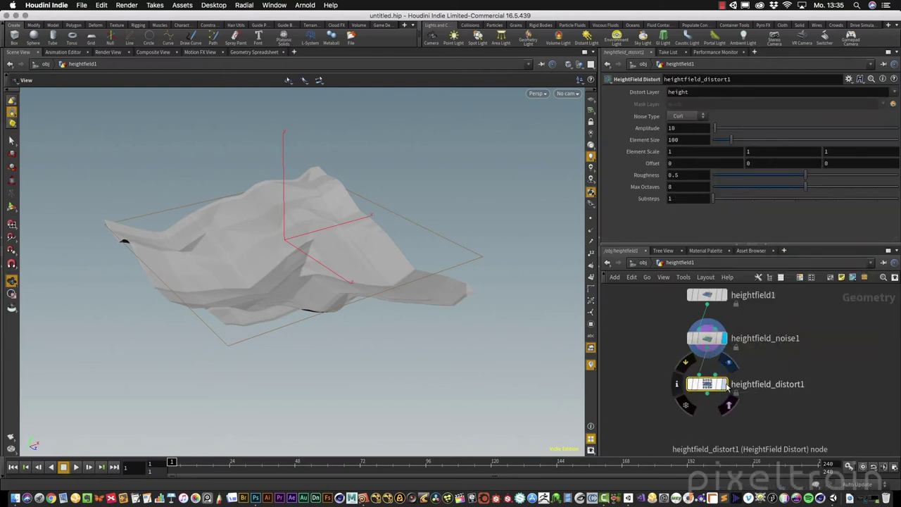
pyautogui.click(723, 384)
pyautogui.keyDown('alt'); pyautogui.moveTo(507, 331); pyautogui.dragTo(445, 212); pyautogui.keyUp('alt')
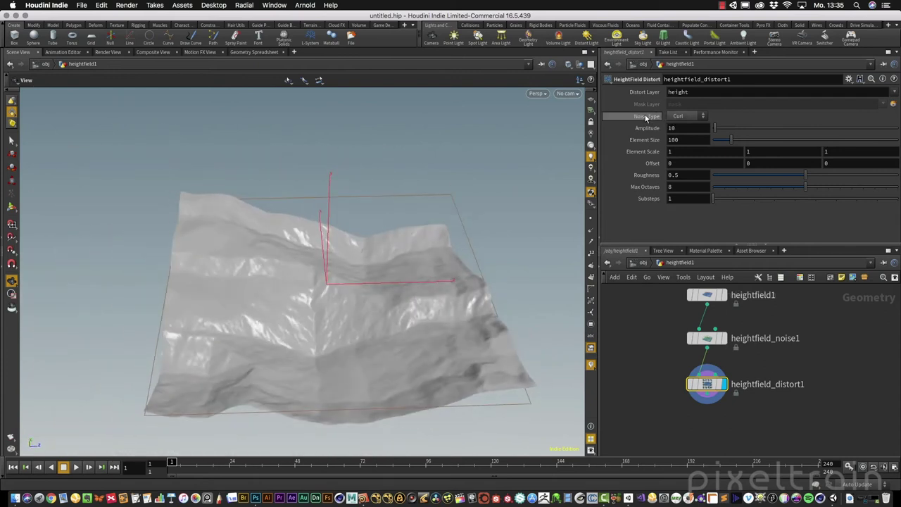
# Keep Curl distortion and set Amplitude 20 with Element Size 96.
pyautogui.click(686, 115)
pyautogui.click(679, 133)
pyautogui.moveTo(715, 128); pyautogui.dragTo(731, 142)
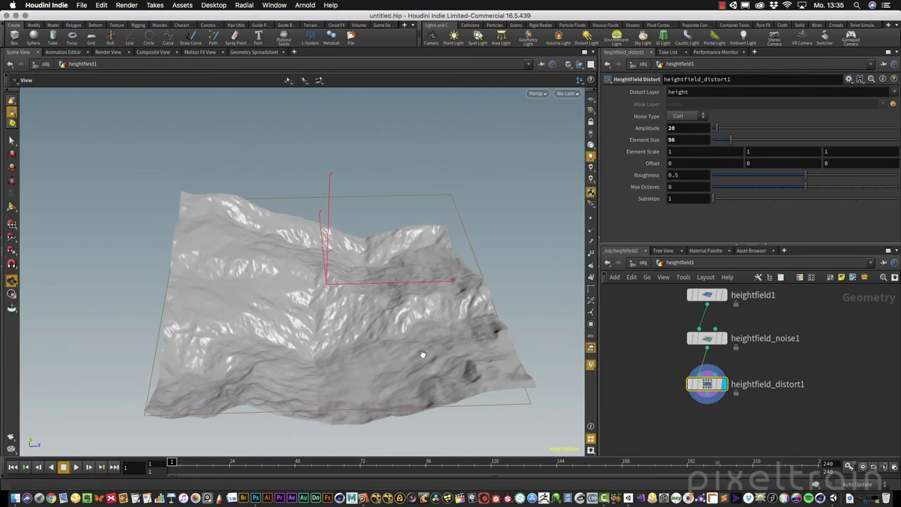
pyautogui.moveTo(446, 299); pyautogui.dragTo(394, 282)
pyautogui.moveTo(715, 440); pyautogui.dragTo(690, 393, button='middle')
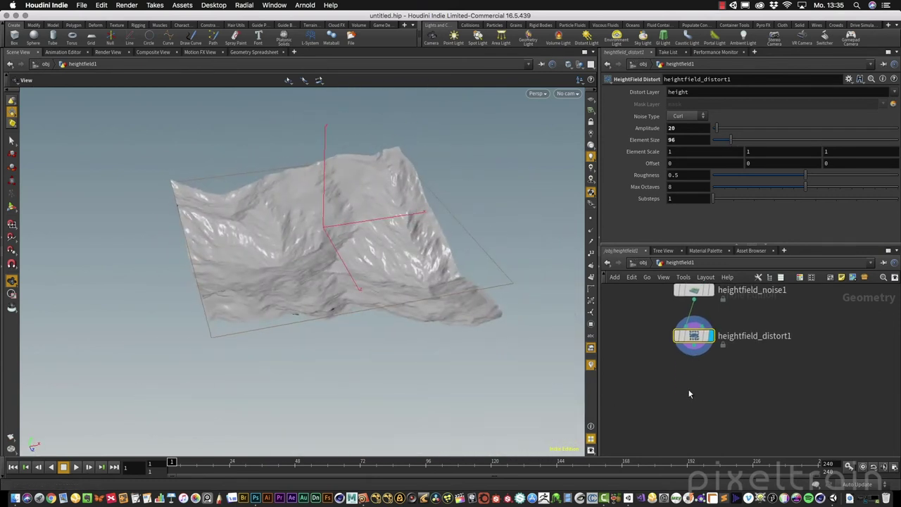
# Add a HeightField Noise node wired under heightfield_distort1.
pyautogui.press('Tab')
pyautogui.write('hf n')
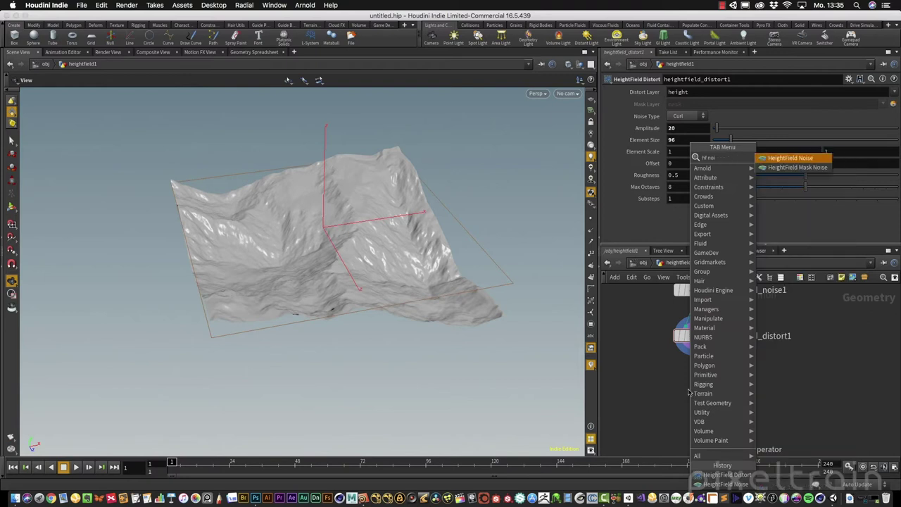
pyautogui.press('Return')
pyautogui.click(688, 390)
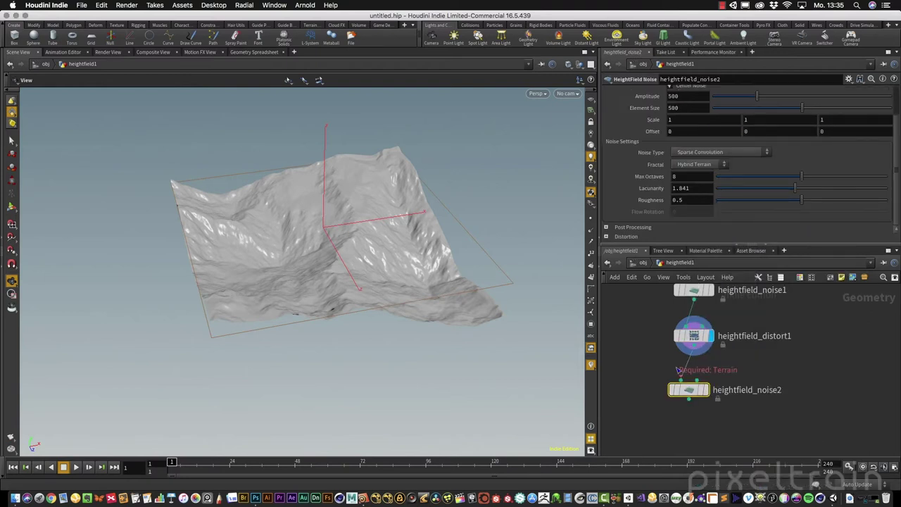
pyautogui.moveTo(688, 389); pyautogui.dragTo(694, 378)
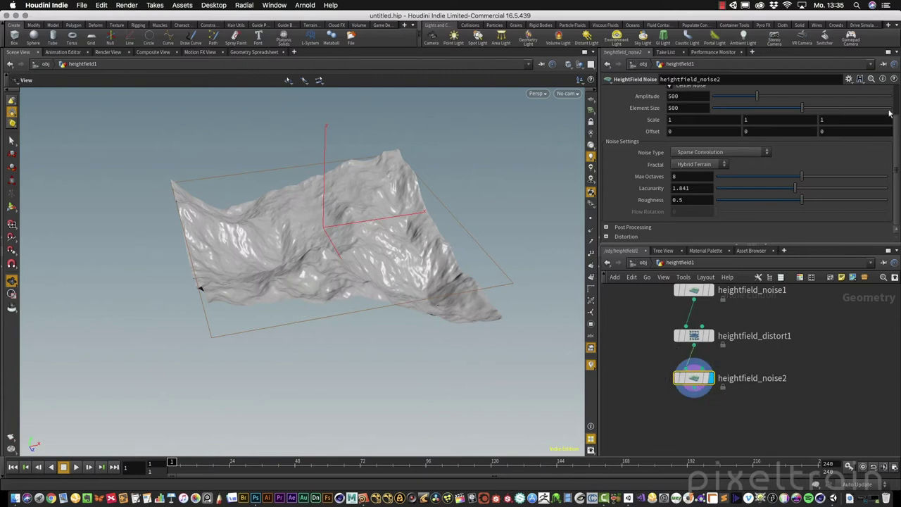
# Set the second noise to Amplitude 273 and Element Size 278.
pyautogui.moveTo(756, 96); pyautogui.dragTo(737, 101)
pyautogui.moveTo(801, 108); pyautogui.dragTo(762, 108)
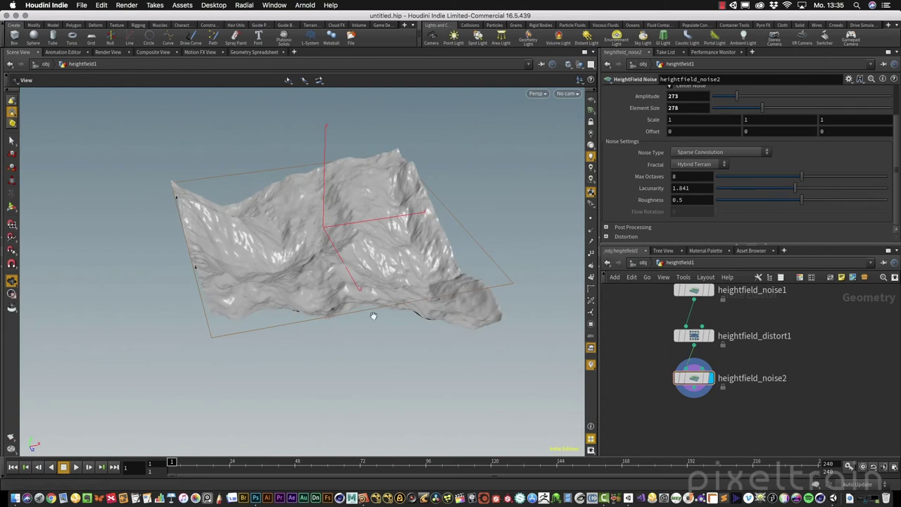
pyautogui.moveTo(373, 315); pyautogui.dragTo(239, 252)
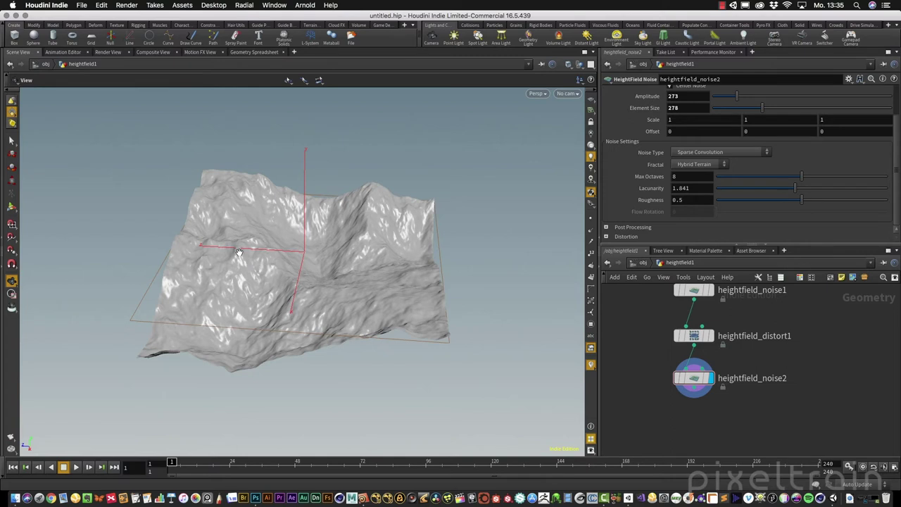
pyautogui.moveTo(163, 191); pyautogui.dragTo(372, 277)
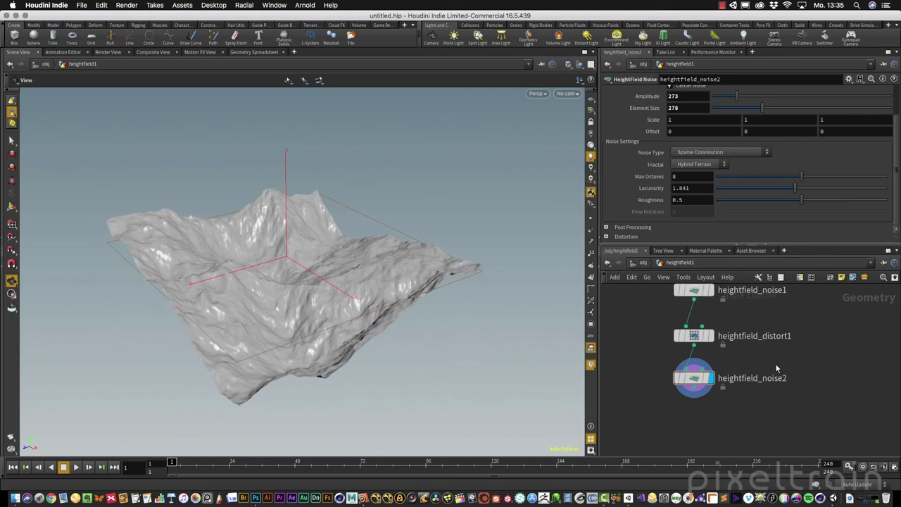
# Add a displayed HeightField Erode node below heightfield_noise2, checking its Visualization settings.
pyautogui.press('Tab')
pyautogui.write('hfe')
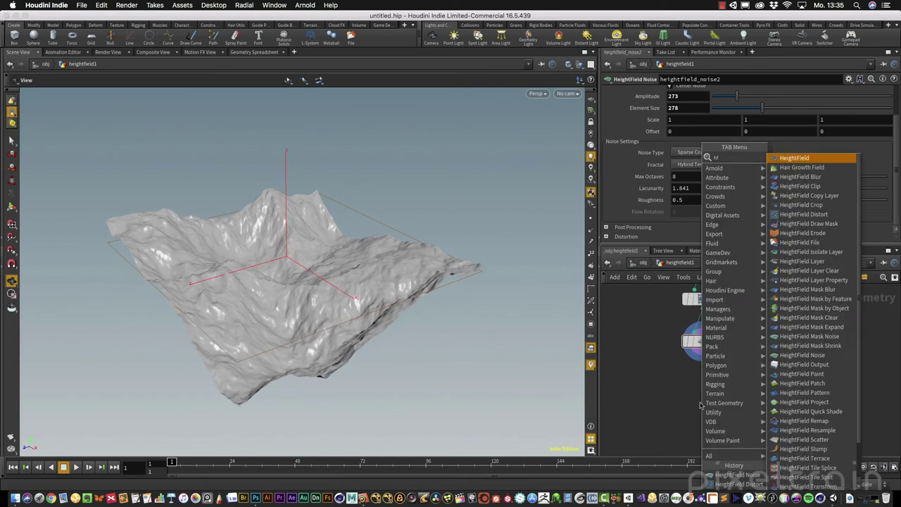
pyautogui.press('Return')
pyautogui.click(699, 402)
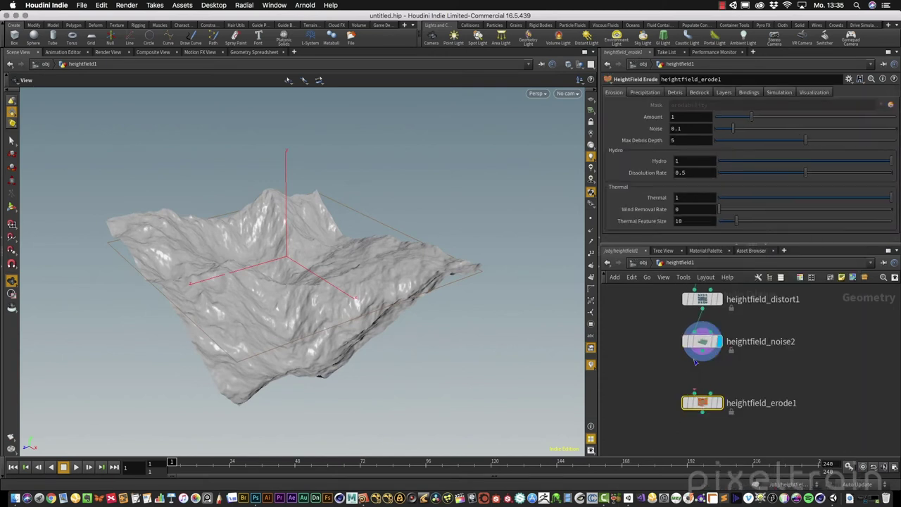
pyautogui.moveTo(718, 414); pyautogui.dragTo(718, 396)
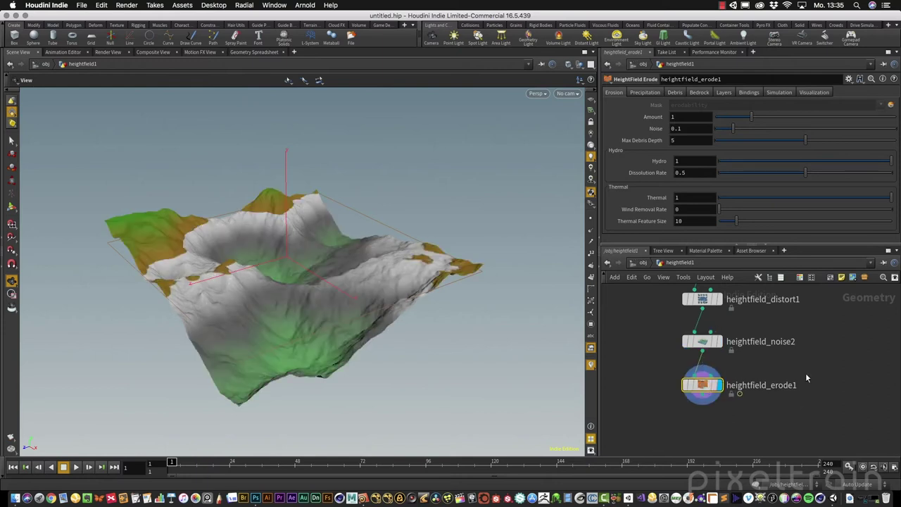
pyautogui.moveTo(169, 273); pyautogui.dragTo(222, 281)
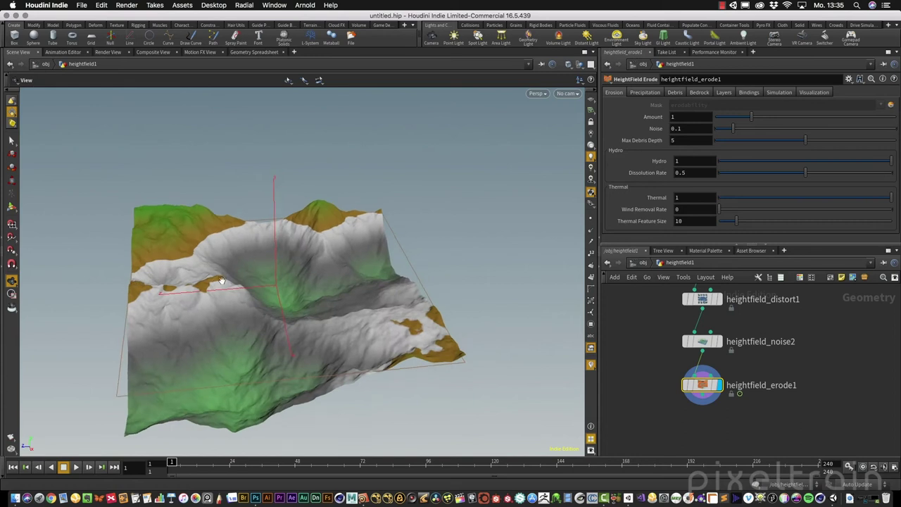
pyautogui.click(814, 93)
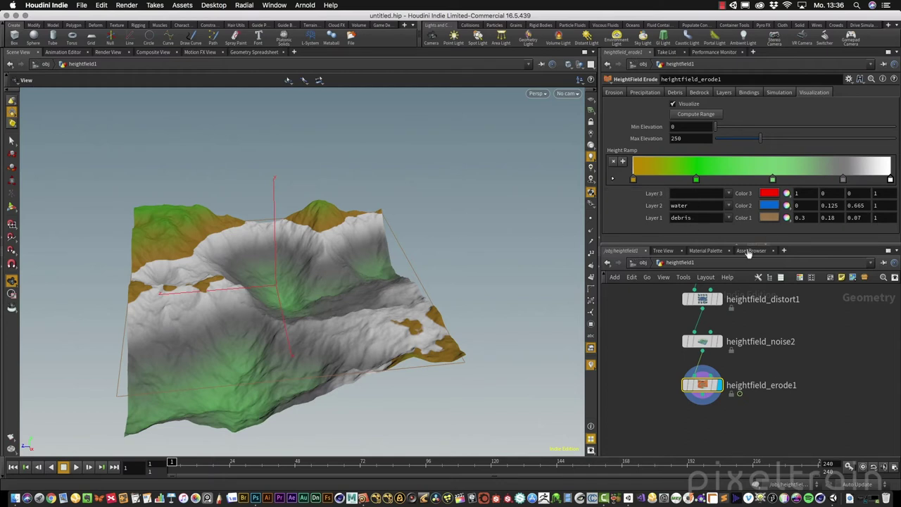
pyautogui.click(614, 93)
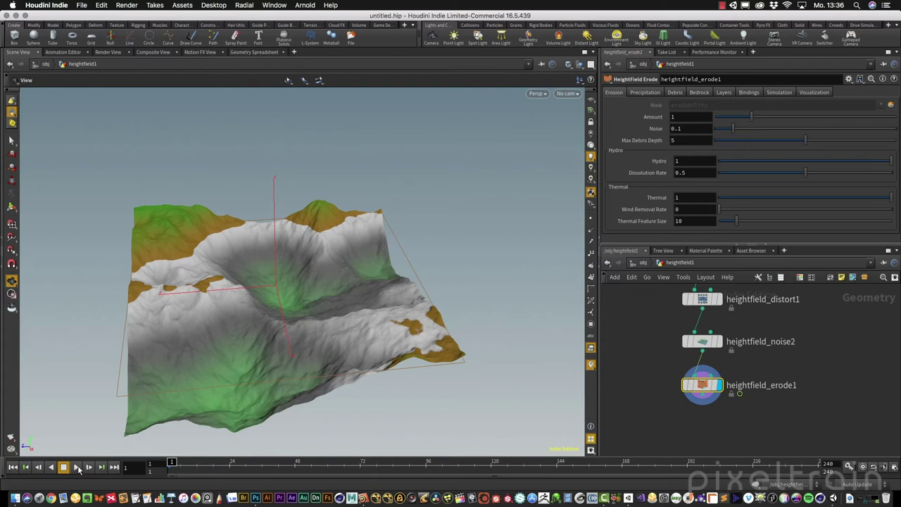
# Play the timeline to cook the erosion, then scrub back to an earlier frame.
pyautogui.click(76, 468)
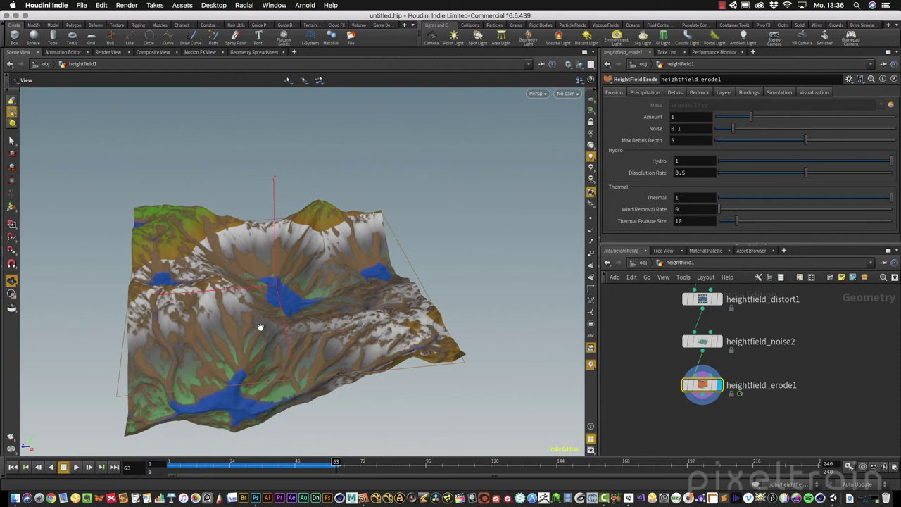
pyautogui.moveTo(261, 326); pyautogui.dragTo(282, 326)
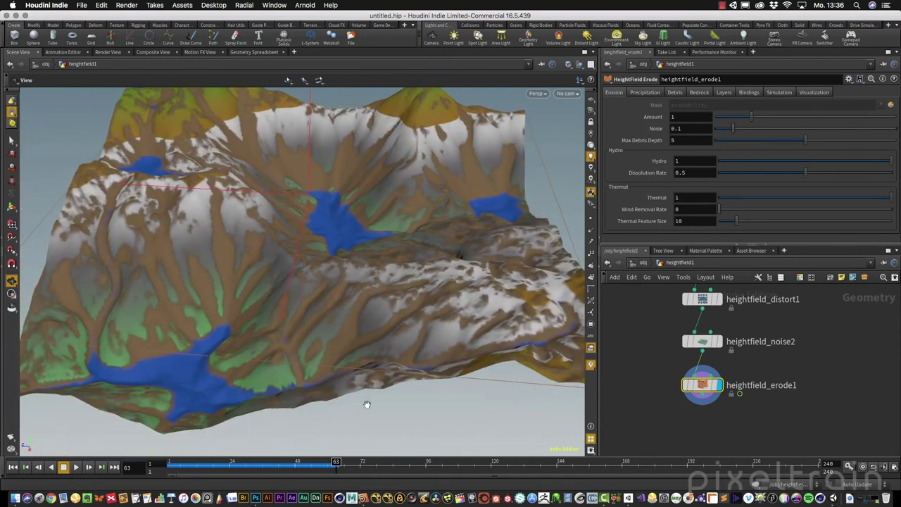
pyautogui.moveTo(314, 461); pyautogui.dragTo(235, 466)
# Turn off the erosion colour visualization and re-cook the simulation from frame 1 to 55.
pyautogui.click(812, 92)
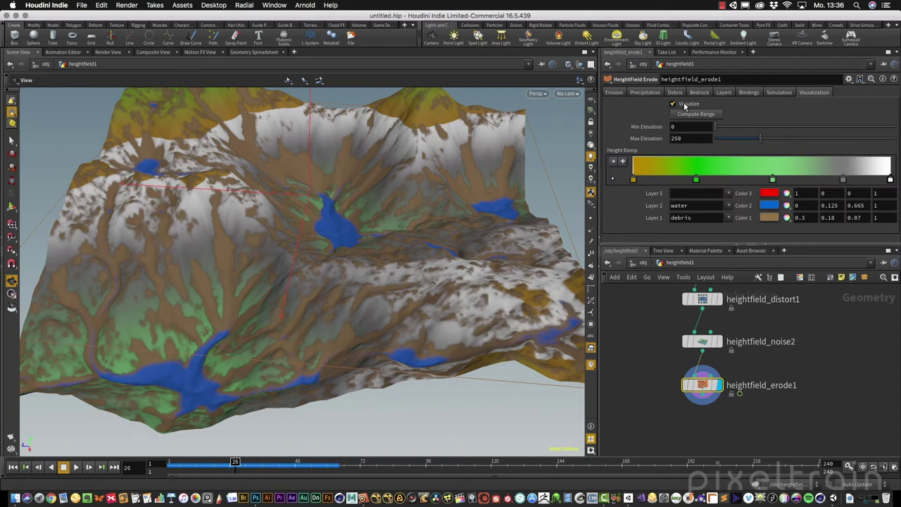
pyautogui.click(698, 107)
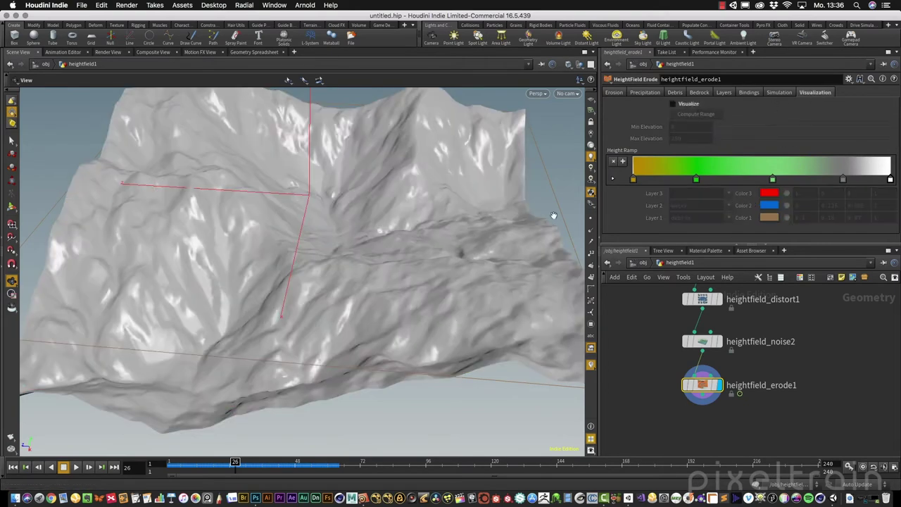
pyautogui.moveTo(330, 256); pyautogui.dragTo(209, 418)
pyautogui.moveTo(200, 468); pyautogui.dragTo(143, 459)
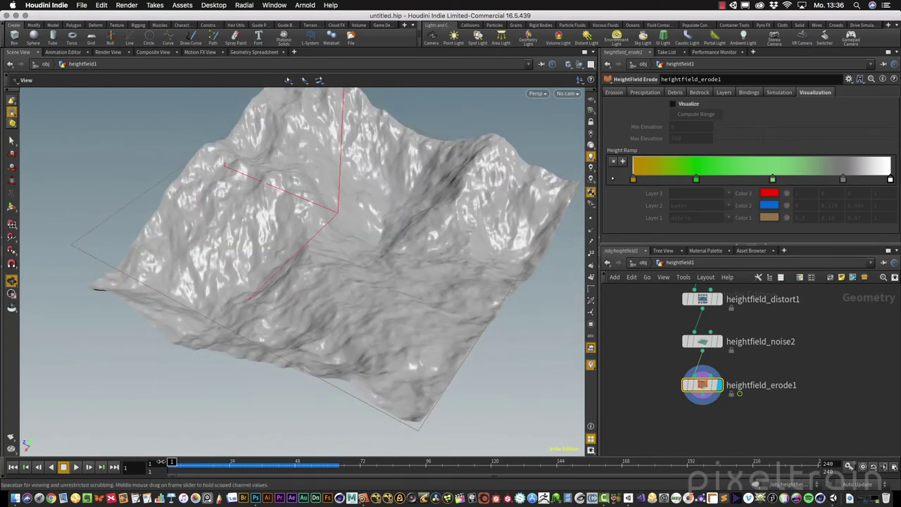
pyautogui.moveTo(161, 461)
pyautogui.mouseDown()
pyautogui.moveTo(313, 461)
pyautogui.moveTo(282, 461)
pyautogui.moveTo(292, 454)
pyautogui.mouseUp()
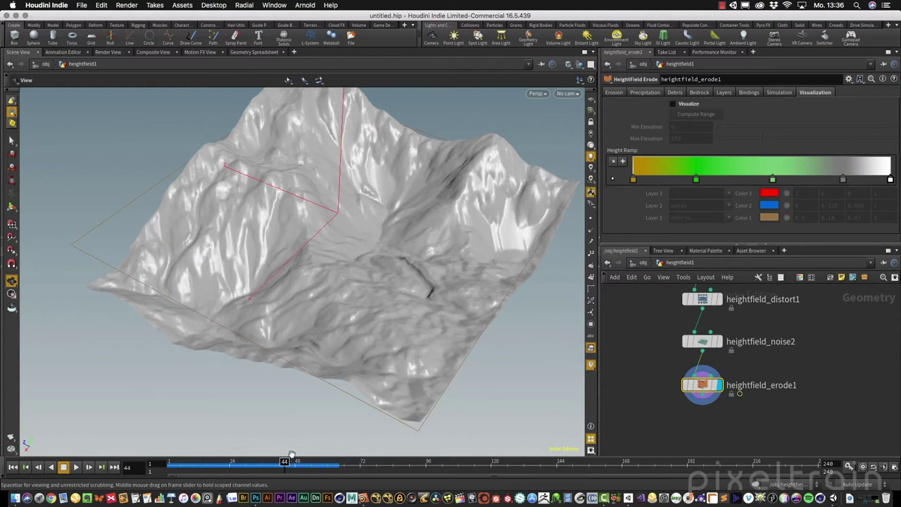
pyautogui.middleClick(709, 386)
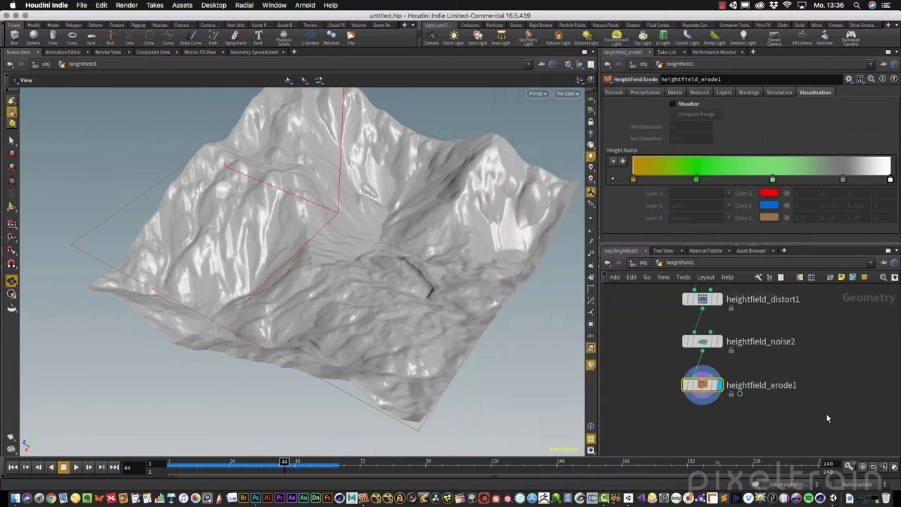
pyautogui.moveTo(390, 293); pyautogui.dragTo(380, 267)
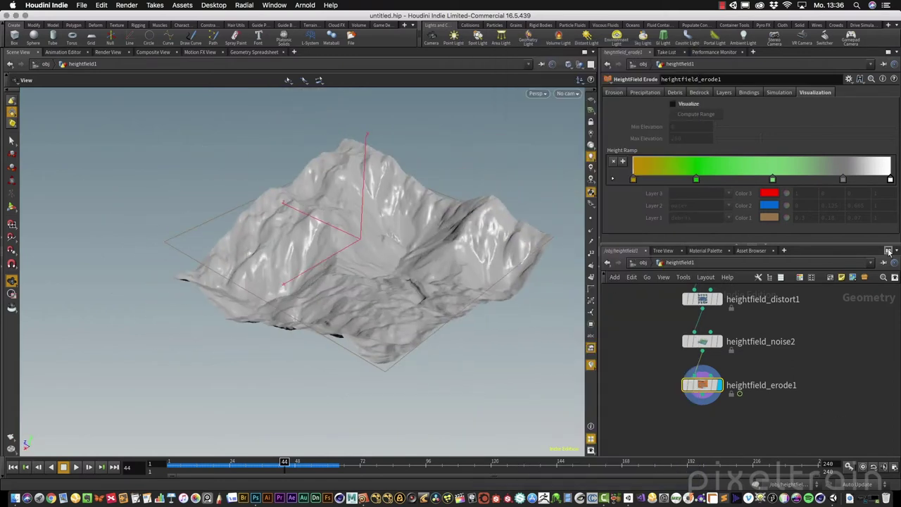
pyautogui.moveTo(860, 245); pyautogui.dragTo(852, 216)
pyautogui.moveTo(848, 349); pyautogui.dragTo(825, 307, button='middle')
# Add a HeightField Quick Shade node via the 'hf qui' search.
pyautogui.press('Tab')
pyautogui.write('hg')
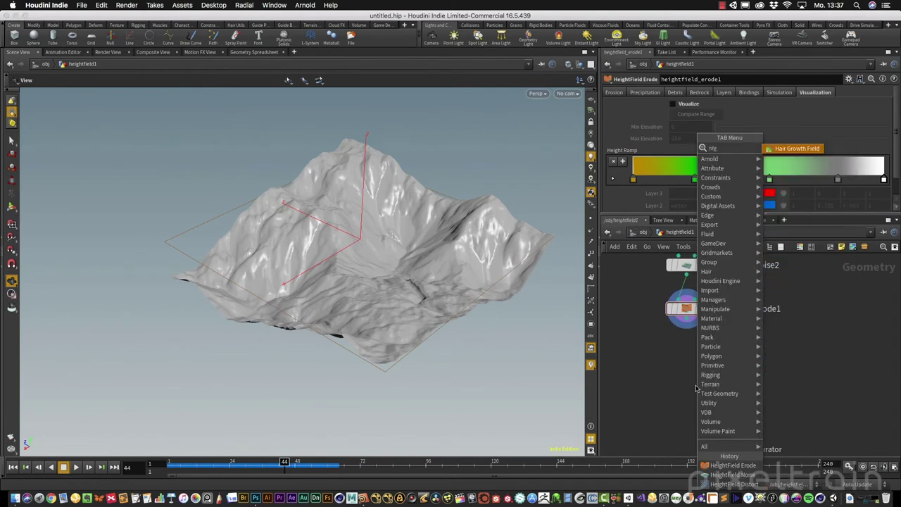
pyautogui.press('BackSpace')
pyautogui.press('BackSpace')
pyautogui.press('BackSpace')
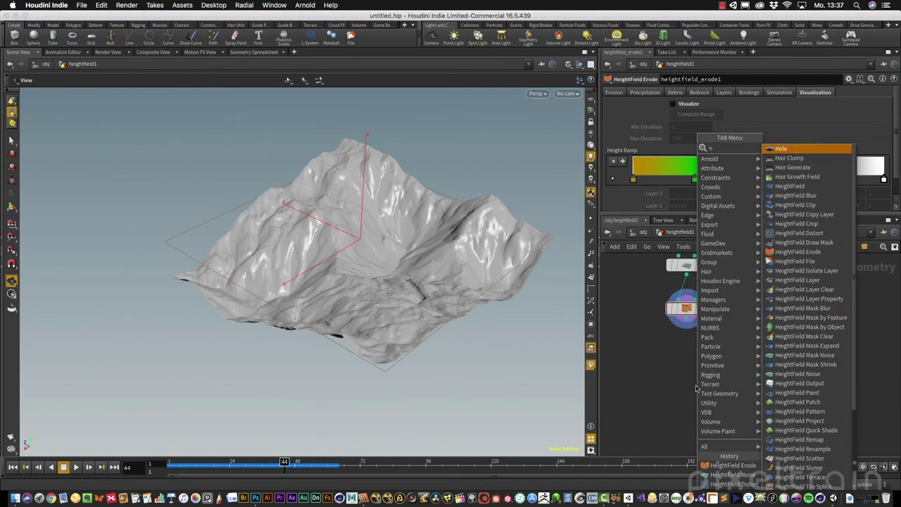
pyautogui.write('hf qui')
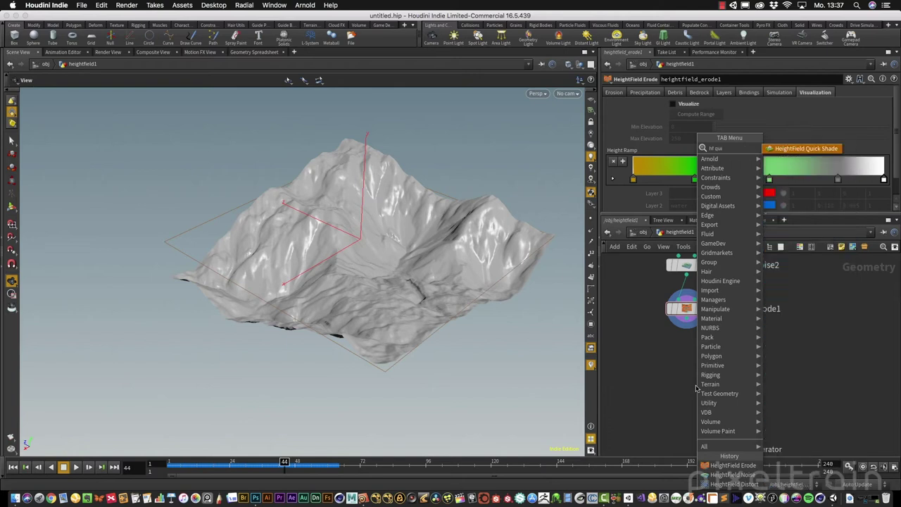
pyautogui.press('Return')
# Place heightfield_quickshade1 below heightfield_erode1 and make it the displayed output.
pyautogui.click(696, 385)
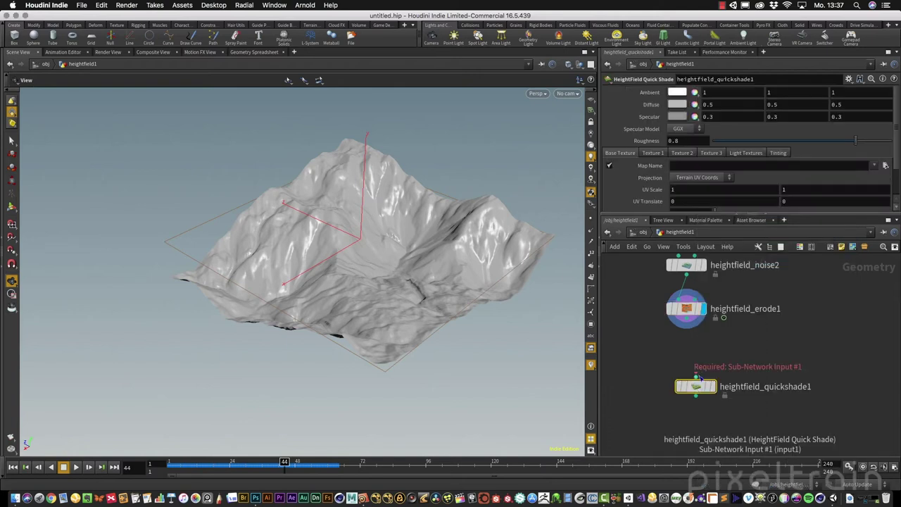
pyautogui.click(716, 363)
pyautogui.moveTo(696, 386); pyautogui.dragTo(728, 383)
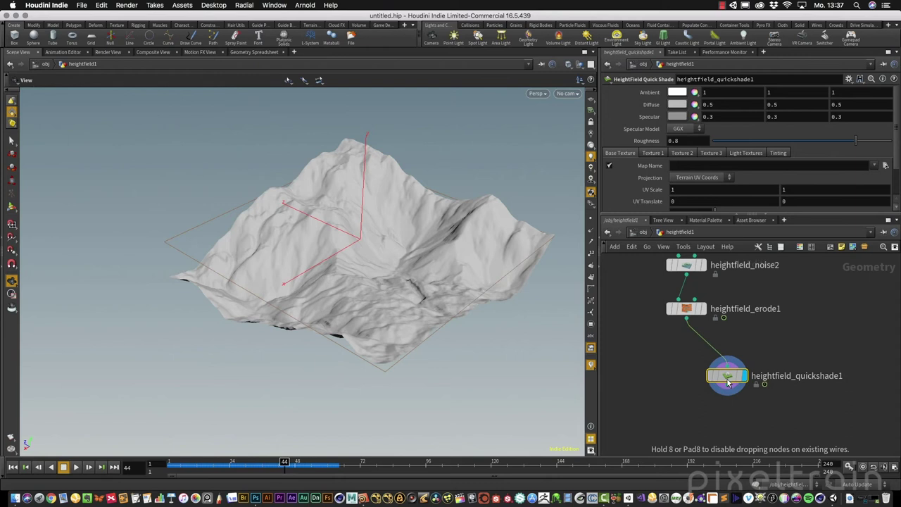
pyautogui.moveTo(704, 214); pyautogui.dragTo(707, 265)
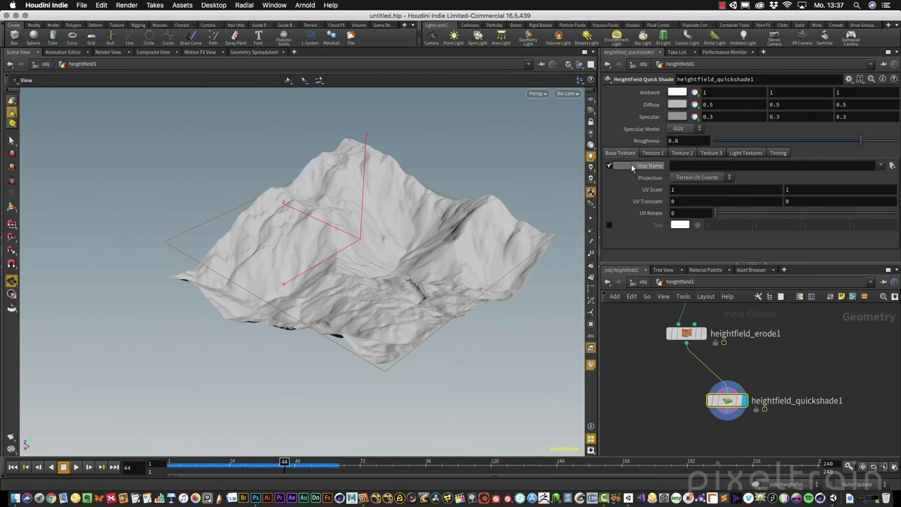
# Set the base texture Map Name to Assets/SurfaceTextures/SandAlbedo.psd.
pyautogui.click(891, 165)
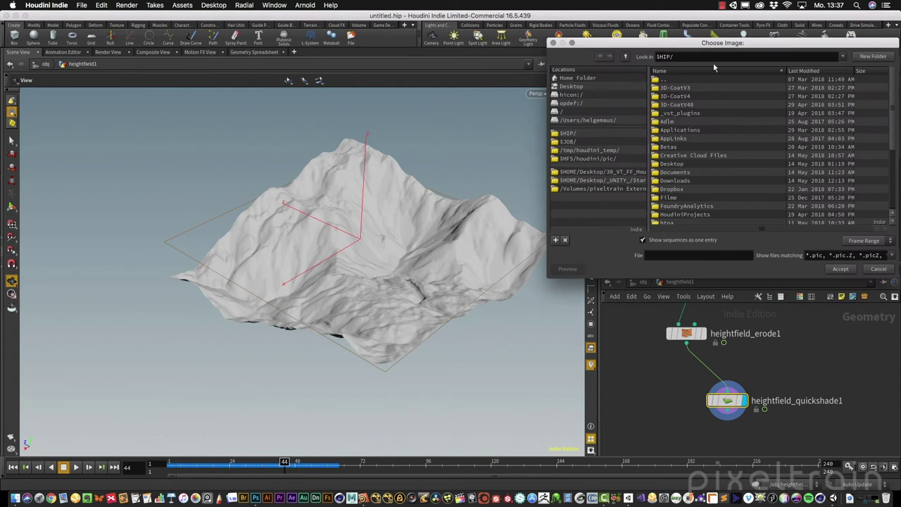
pyautogui.click(625, 182)
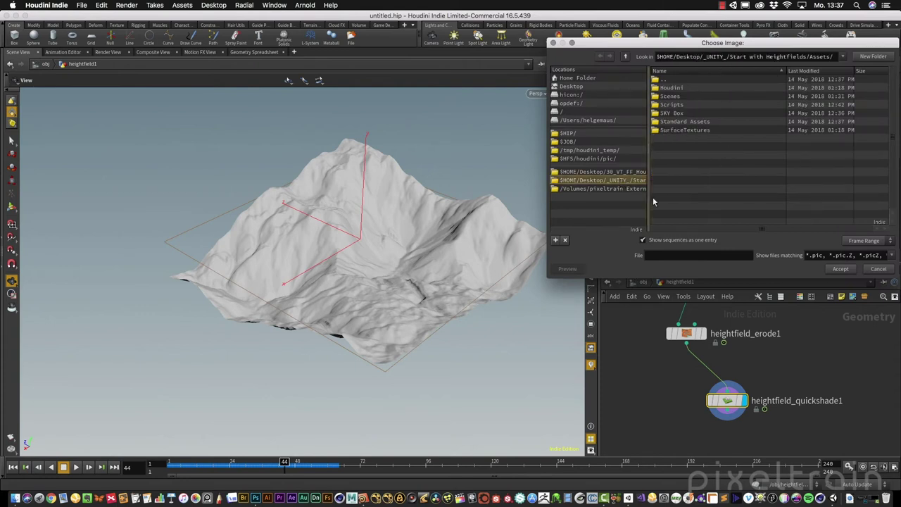
pyautogui.doubleClick(672, 131)
pyautogui.moveTo(776, 46); pyautogui.dragTo(513, 54)
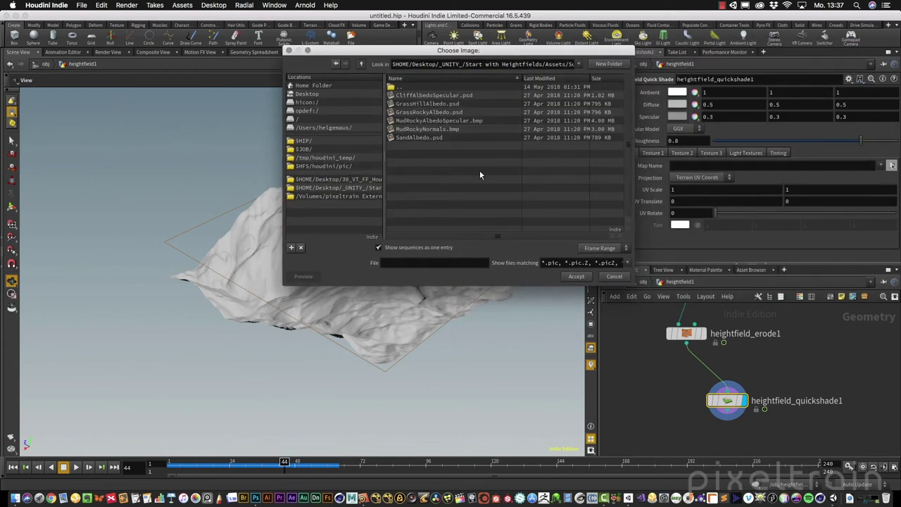
pyautogui.click(411, 139)
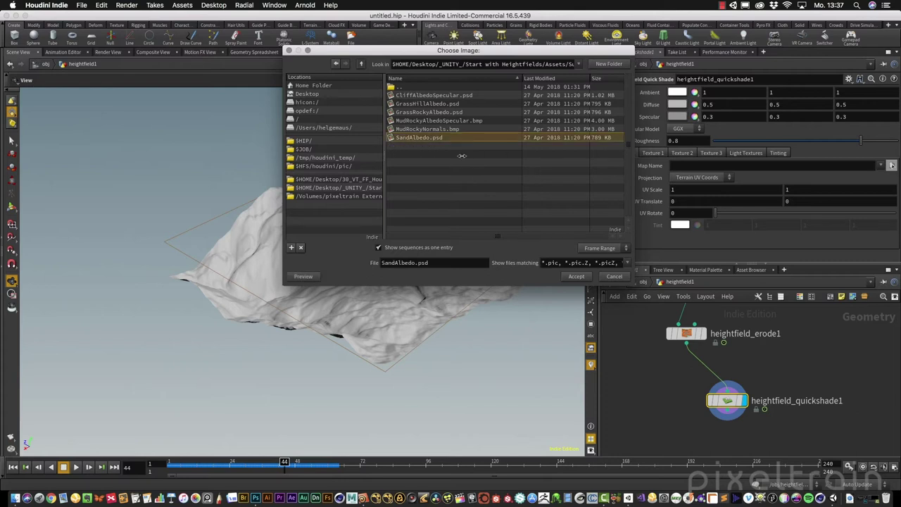
pyautogui.click(576, 276)
# Set both base texture UV Scale values to 10.
pyautogui.moveTo(575, 276); pyautogui.dragTo(312, 245)
pyautogui.scroll(3, 527, 226)
pyautogui.moveTo(527, 226); pyautogui.dragTo(249, 197)
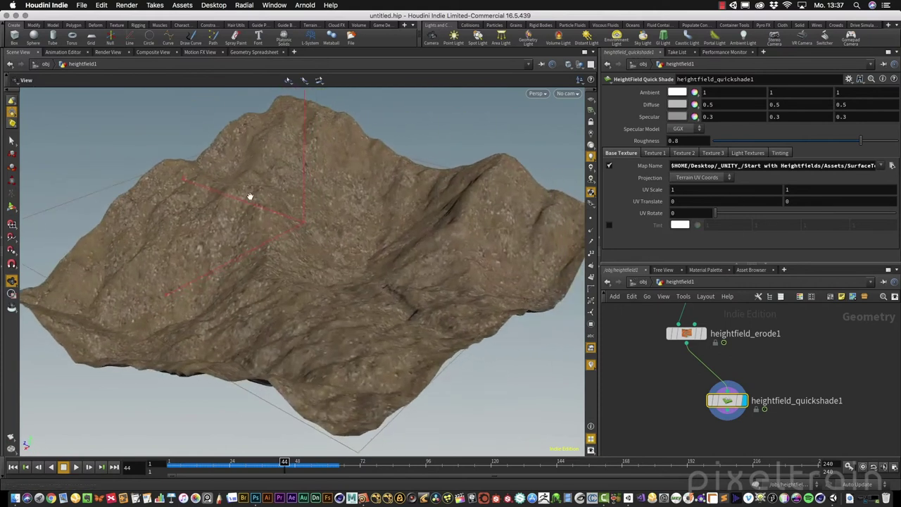
pyautogui.click(694, 191)
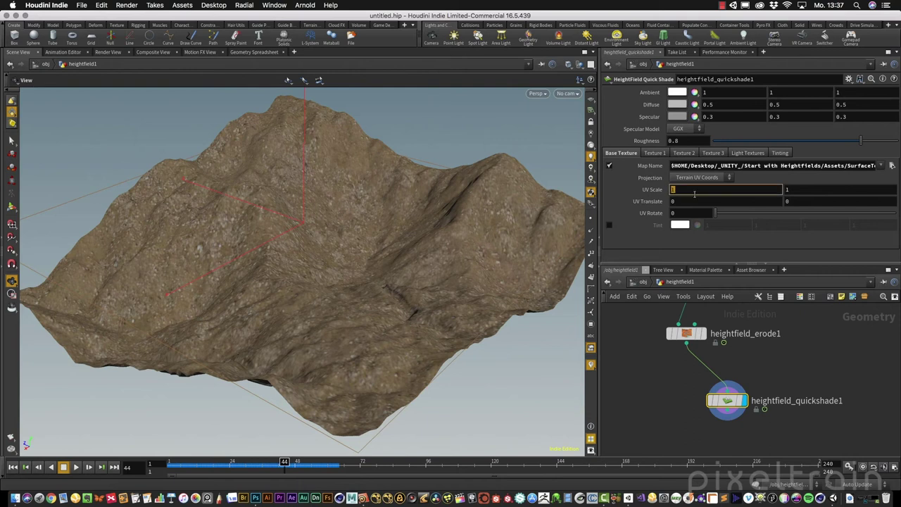
pyautogui.write('10')
pyautogui.press('Tab')
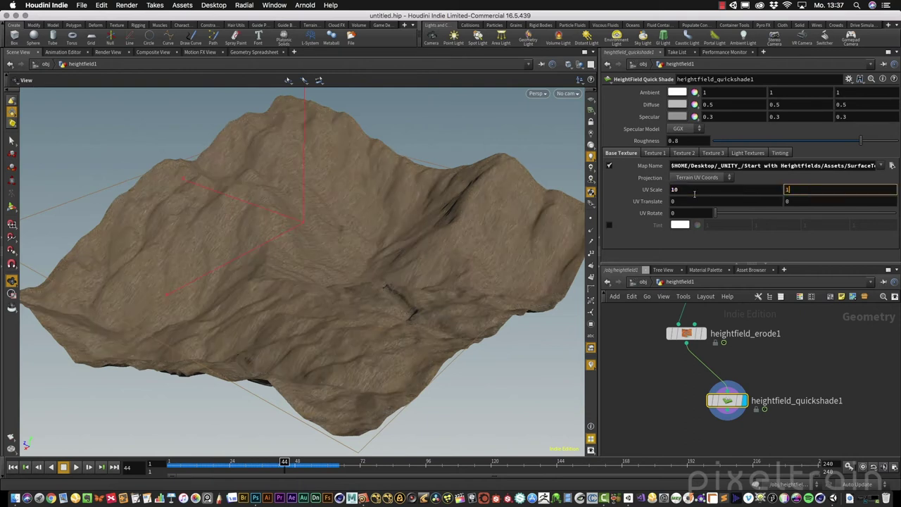
pyautogui.write('10')
pyautogui.press('Tab')
pyautogui.scroll(10, 325, 242)
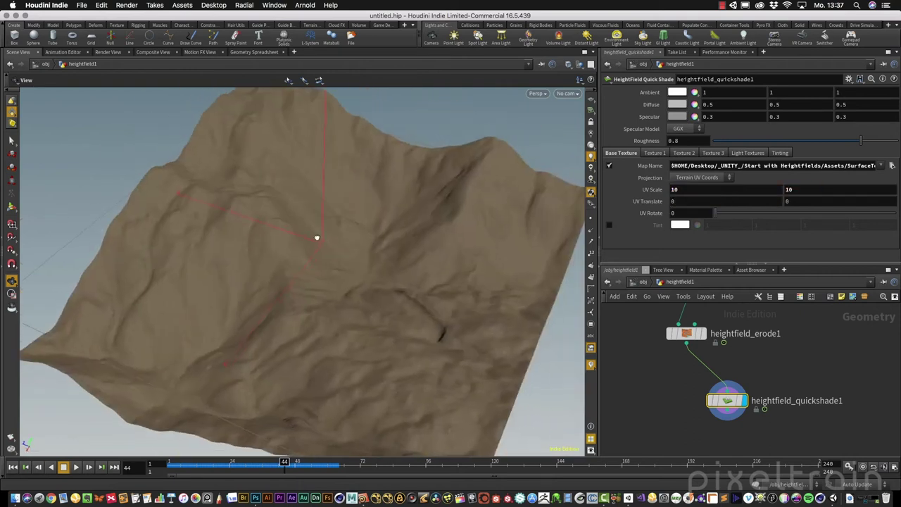
pyautogui.moveTo(334, 248); pyautogui.dragTo(284, 261)
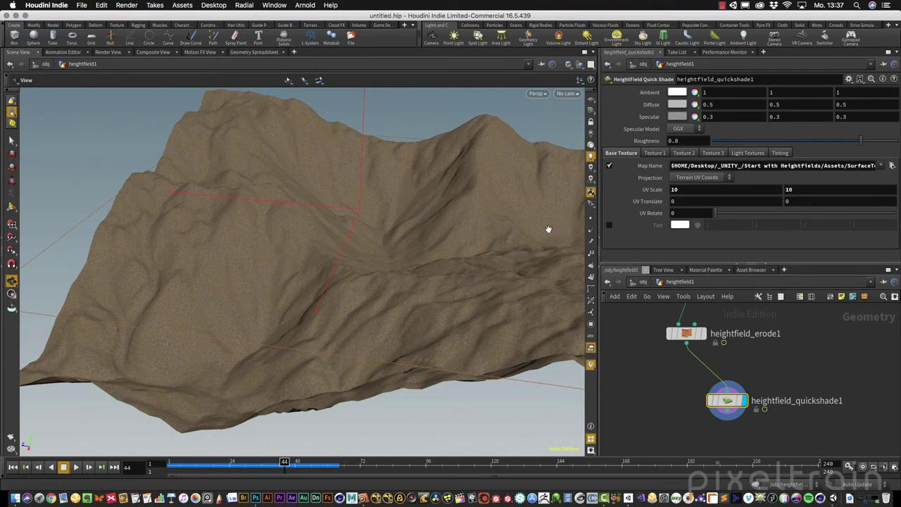
# Give the Texture 1 layer a blue tint and the water terrain mask.
pyautogui.click(654, 154)
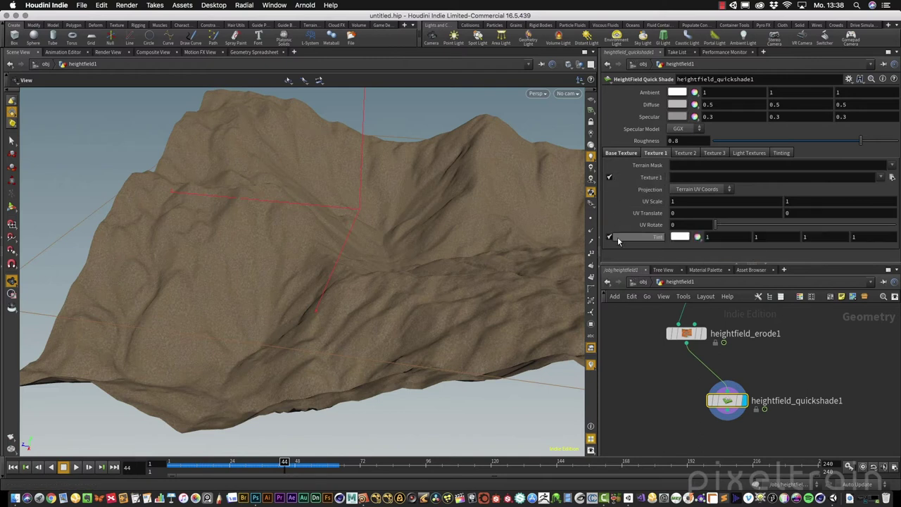
pyautogui.click(681, 238)
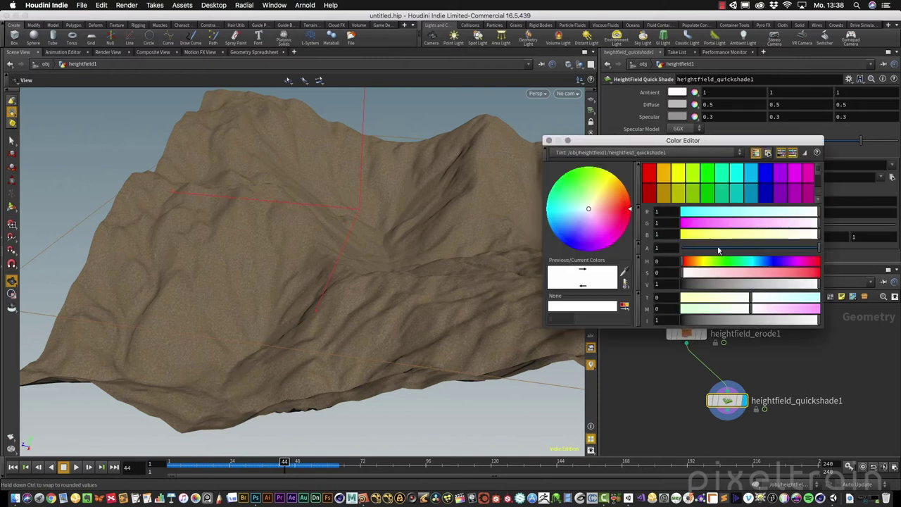
pyautogui.click(767, 176)
pyautogui.click(551, 141)
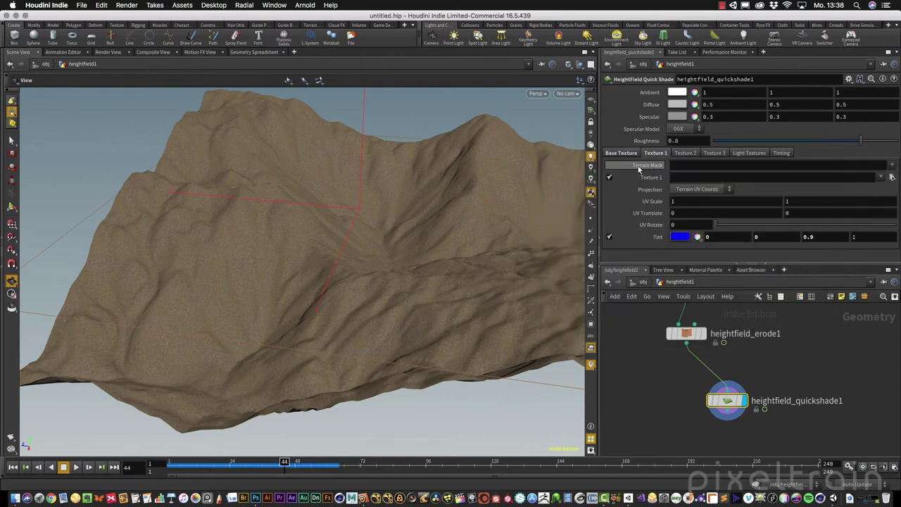
pyautogui.click(892, 166)
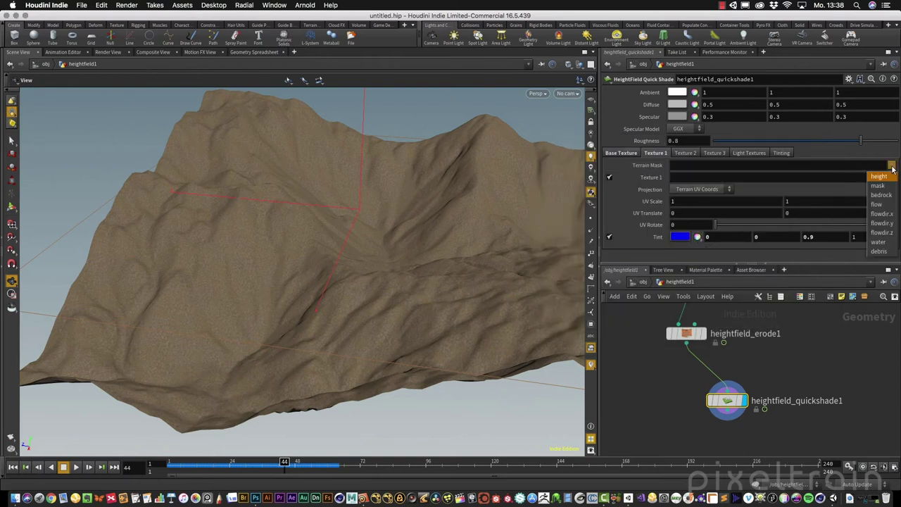
pyautogui.click(883, 243)
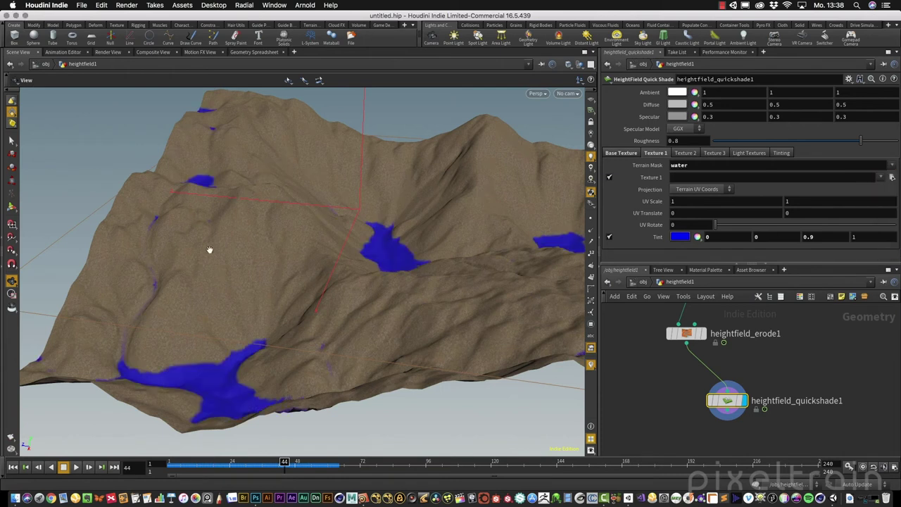
pyautogui.moveTo(209, 249); pyautogui.dragTo(322, 240)
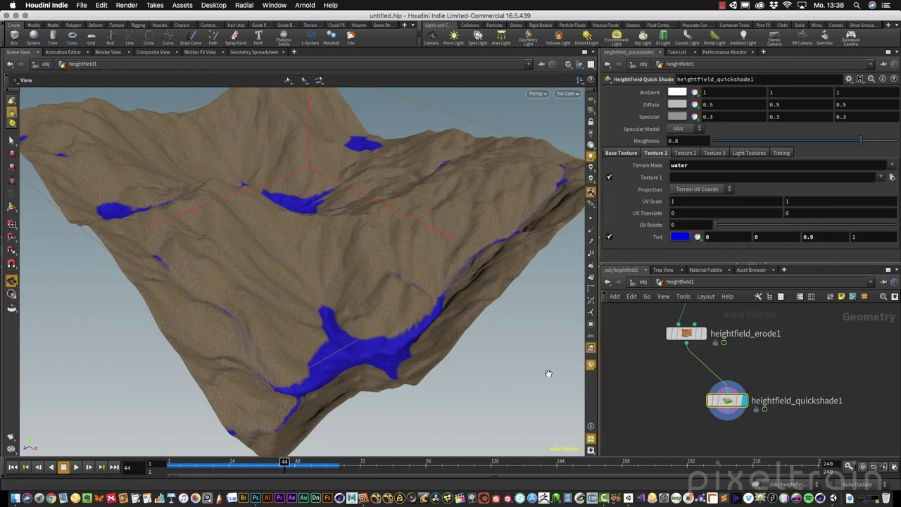
pyautogui.moveTo(548, 373); pyautogui.dragTo(405, 205)
pyautogui.moveTo(727, 400); pyautogui.dragTo(786, 396)
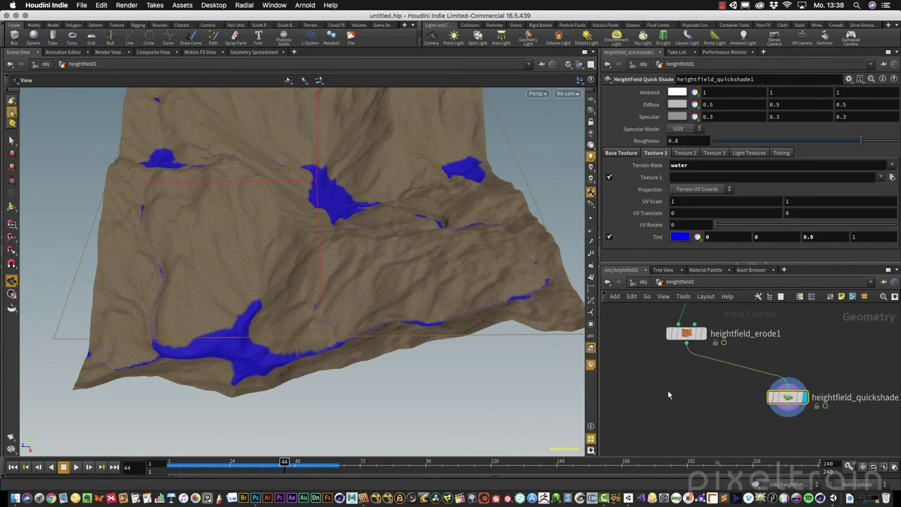
# Add a displayed HeightField Output node under heightfield_erode1 and browse for its Filename.
pyautogui.scroll(-2, 667, 389)
pyautogui.moveTo(651, 391); pyautogui.dragTo(688, 380, button='middle')
pyautogui.press('Tab')
pyautogui.write('h')
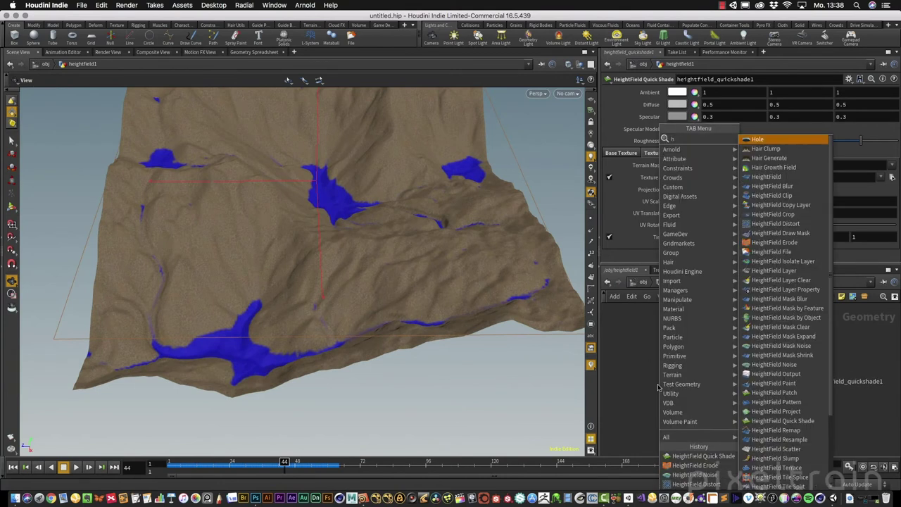
pyautogui.write('f out')
pyautogui.press('Return')
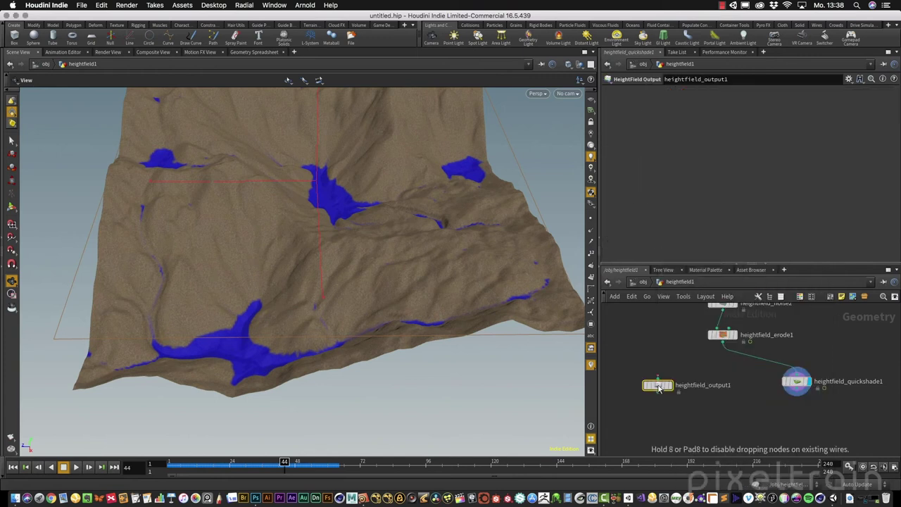
pyautogui.click(694, 411)
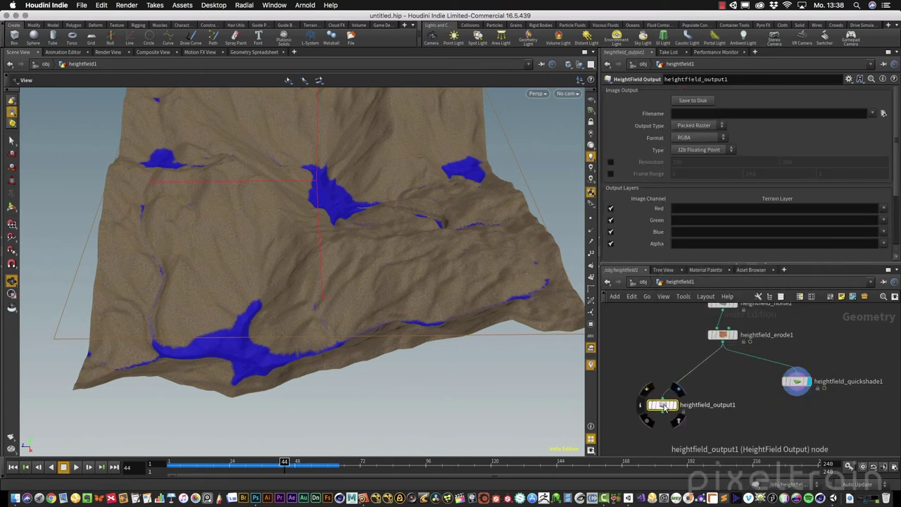
pyautogui.click(674, 406)
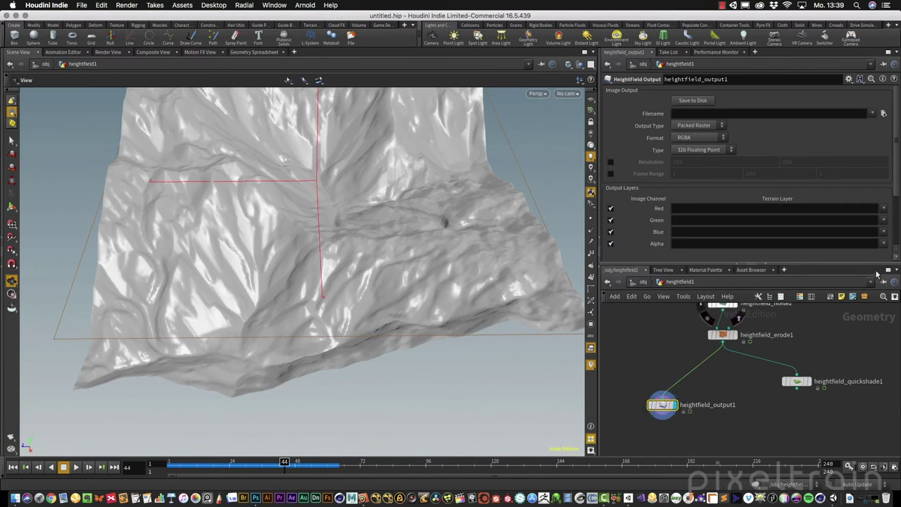
pyautogui.moveTo(870, 265); pyautogui.dragTo(871, 290)
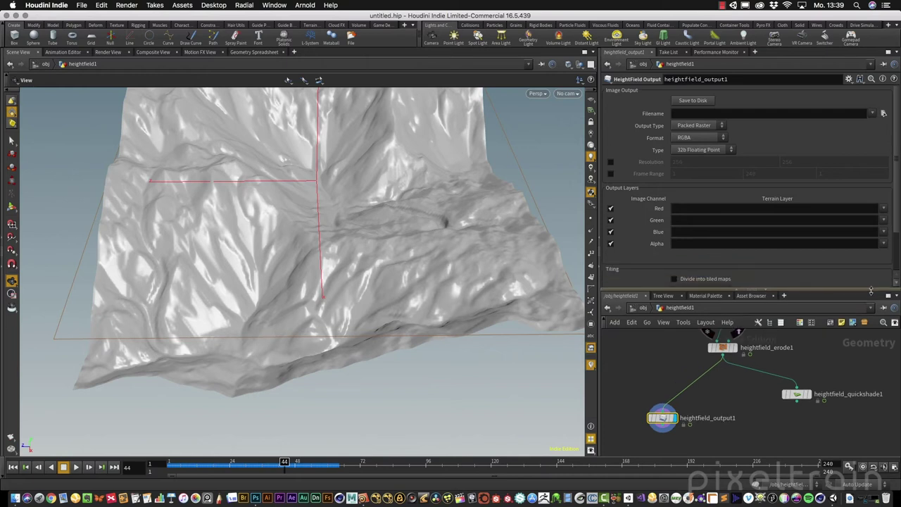
pyautogui.click(883, 113)
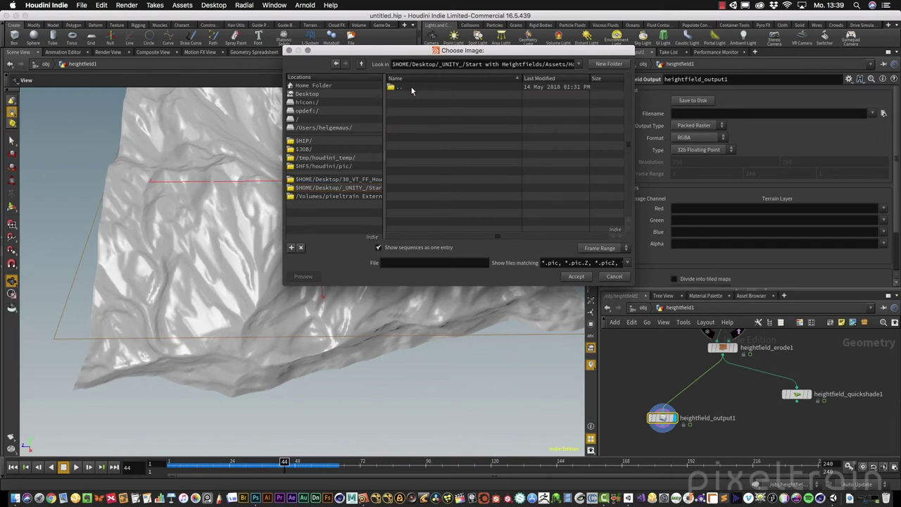
# Name the output image Heightfield.png in Assets/Houdini and accept it.
pyautogui.click(462, 262)
pyautogui.write('Heightf')
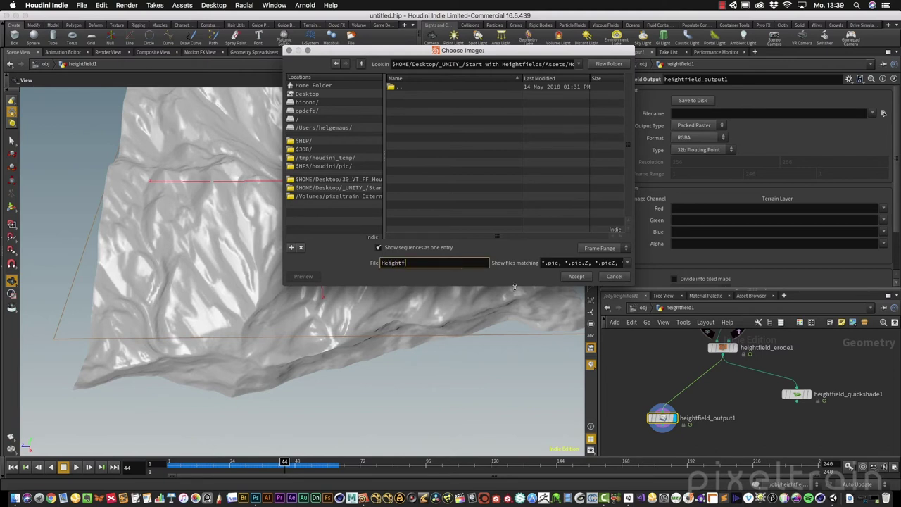
pyautogui.write('ield.')
pyautogui.click(628, 263)
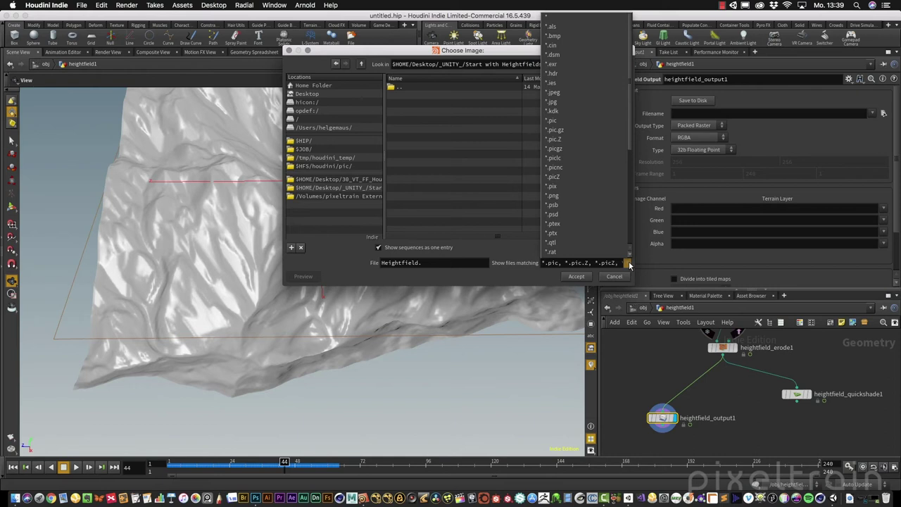
pyautogui.click(505, 283)
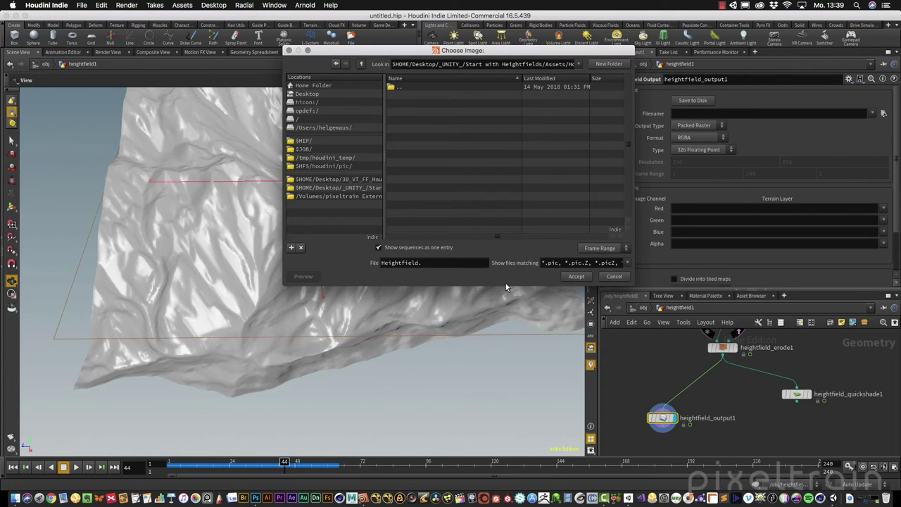
pyautogui.click(459, 261)
pyautogui.write('png')
pyautogui.click(584, 278)
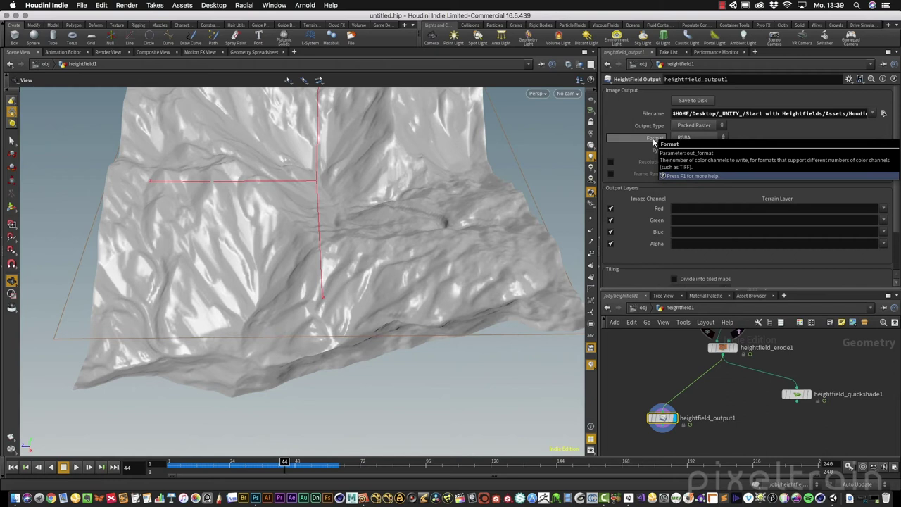
# Make the output Single Channel with height in Red, 16b Fixed, and Output Range set to Auto Remap.
pyautogui.click(720, 139)
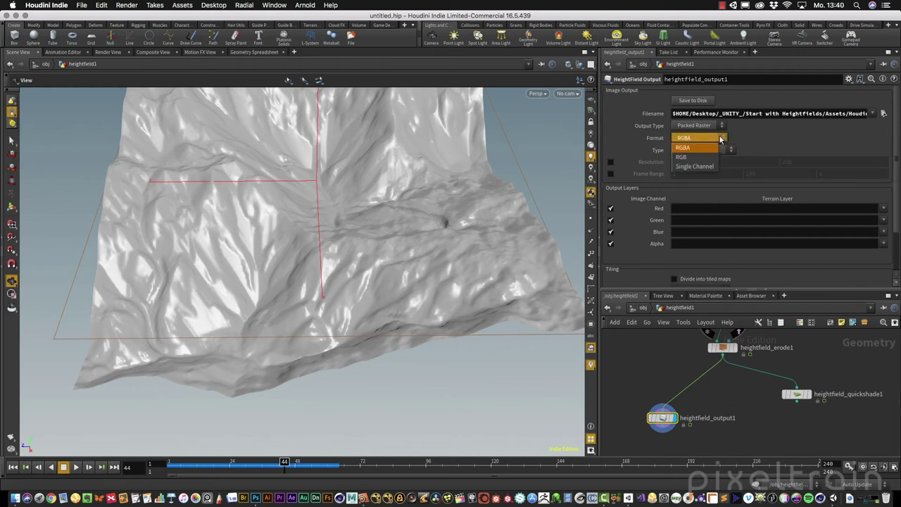
pyautogui.click(696, 166)
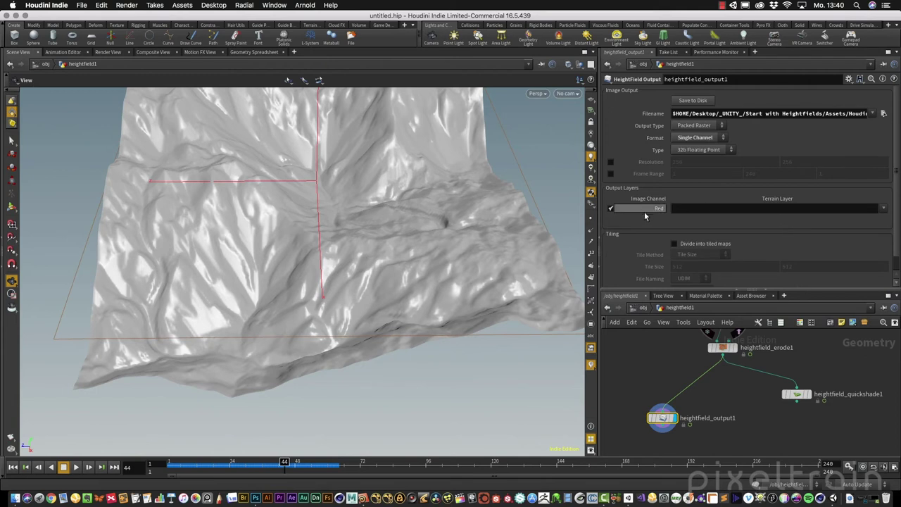
pyautogui.click(884, 209)
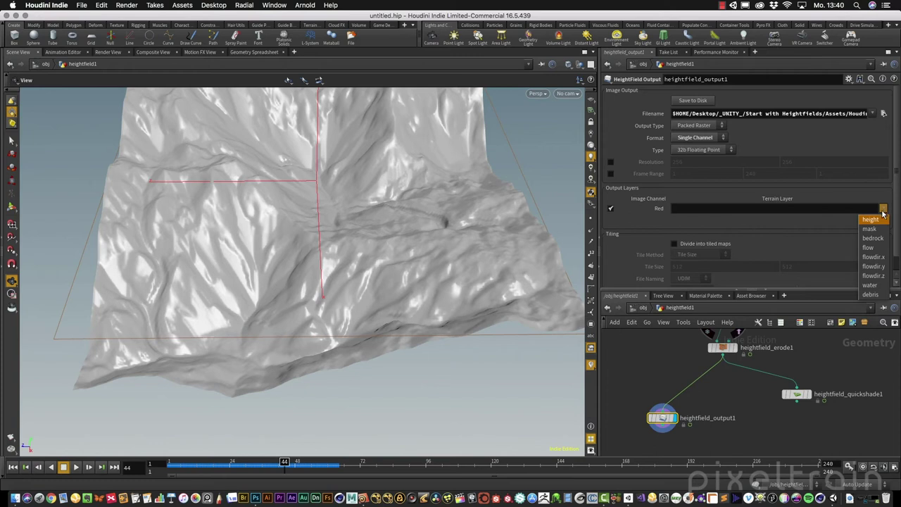
pyautogui.click(878, 223)
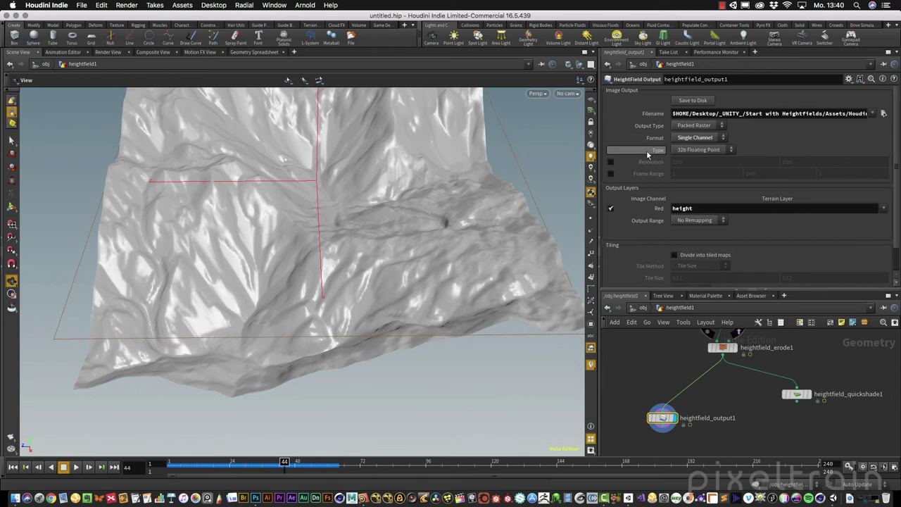
pyautogui.moveTo(654, 155)
pyautogui.click(730, 150)
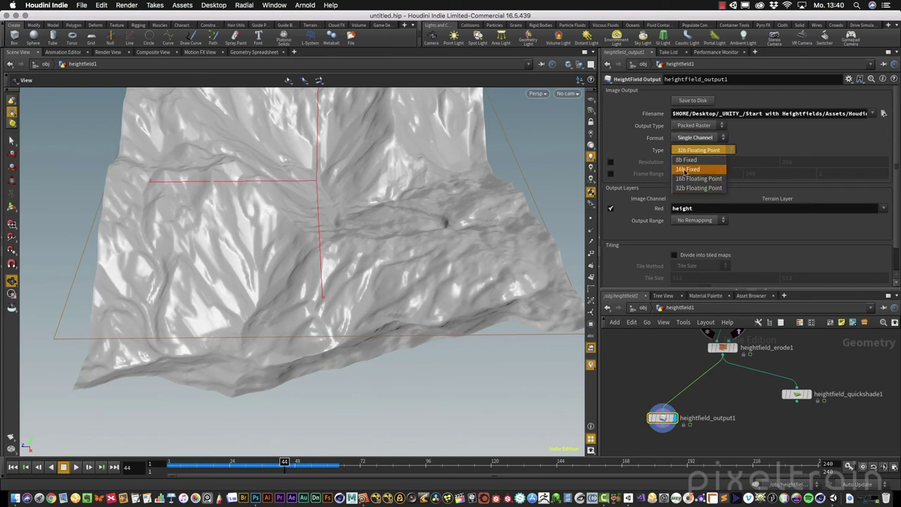
pyautogui.click(704, 169)
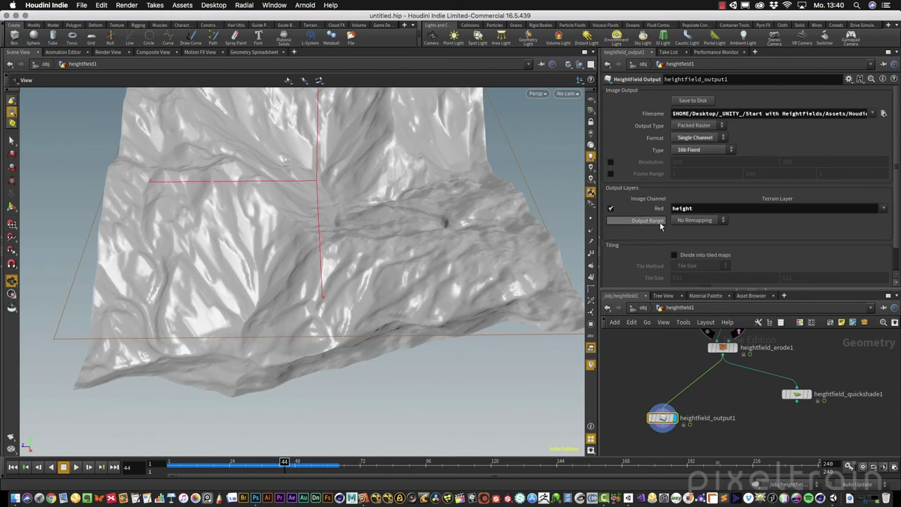
pyautogui.moveTo(645, 227)
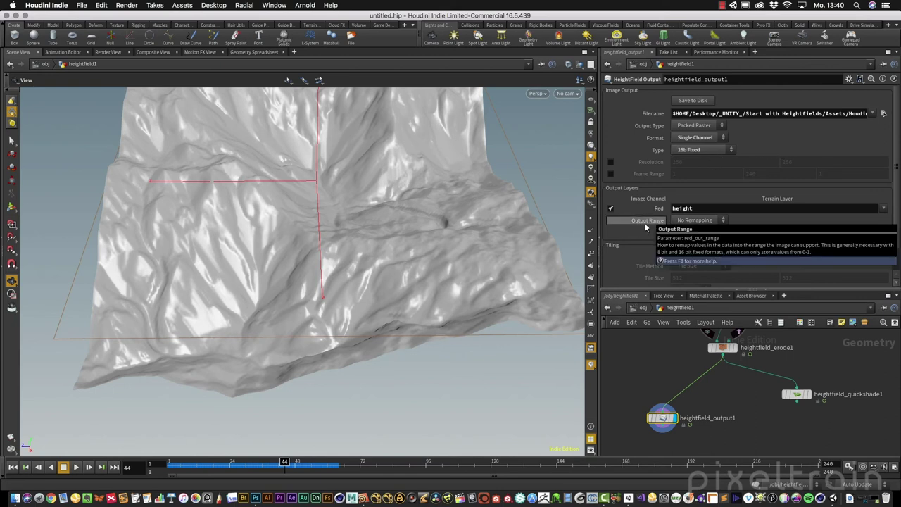
pyautogui.click(725, 222)
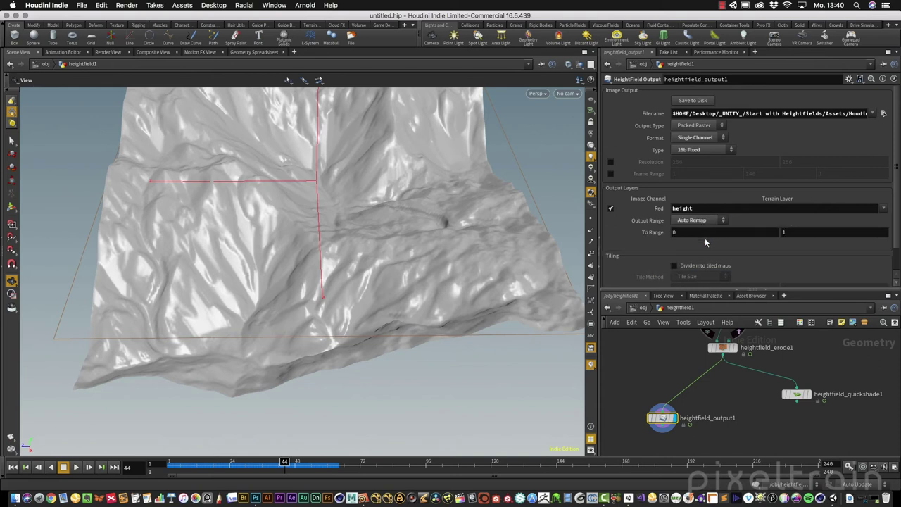
pyautogui.click(705, 240)
# Enable the Resolution override and set the output to 2048 × 2048.
pyautogui.click(610, 162)
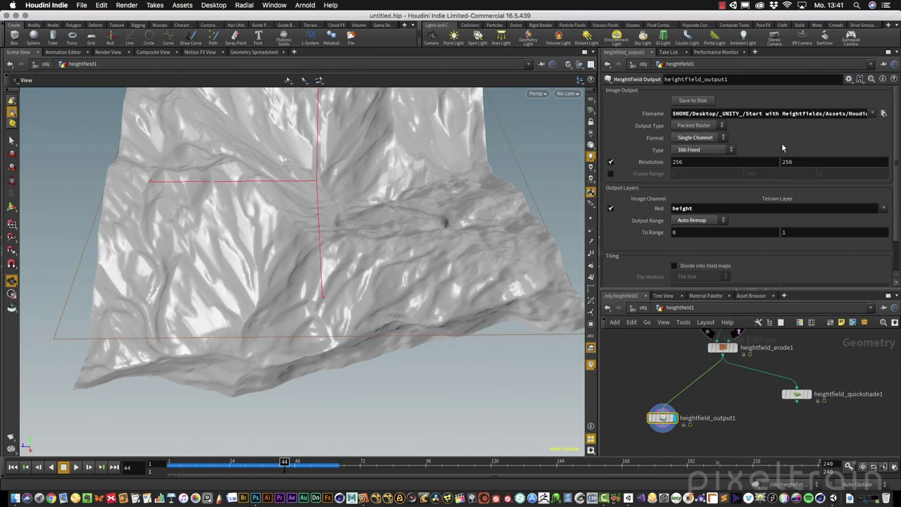
pyautogui.click(691, 164)
pyautogui.write('2048')
pyautogui.press('Tab')
pyautogui.write('2048')
pyautogui.press('Tab')
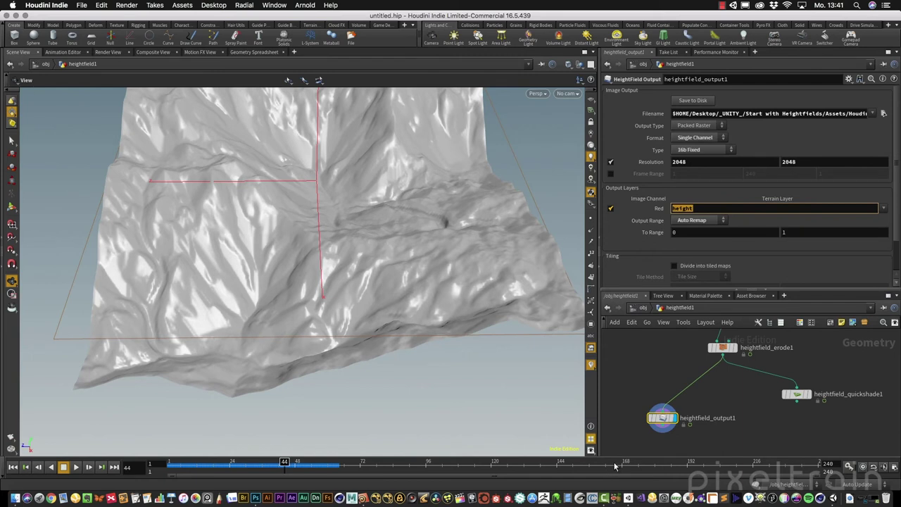
# Check the Unity terrain's Heightmap Resolution of 513, then return to Houdini.
pyautogui.click(822, 496)
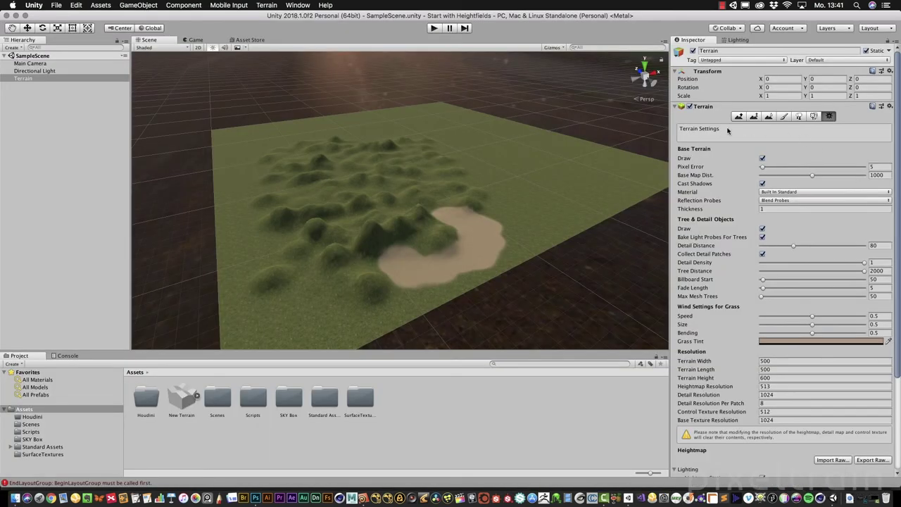
pyautogui.scroll(-2, 898, 344)
pyautogui.scroll(-4, 898, 350)
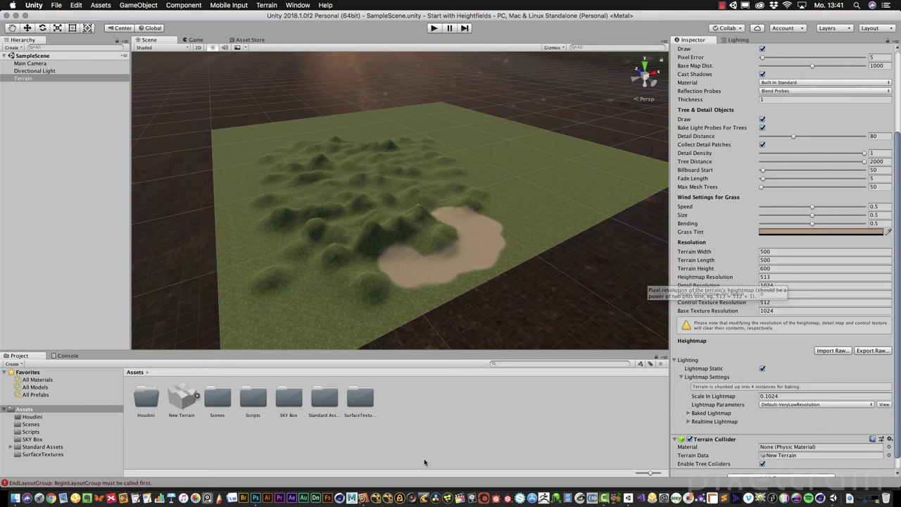
pyautogui.click(367, 498)
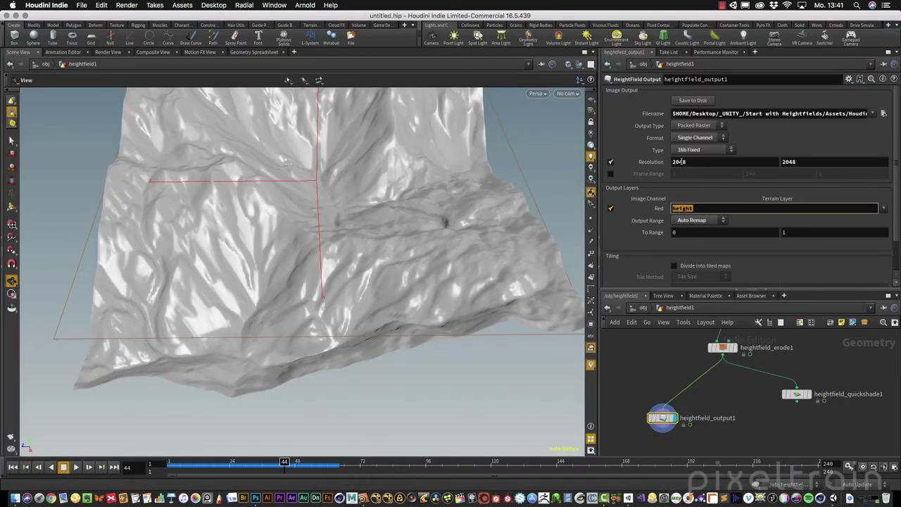
# Change the output resolution to 2049 × 2049.
pyautogui.click(745, 163)
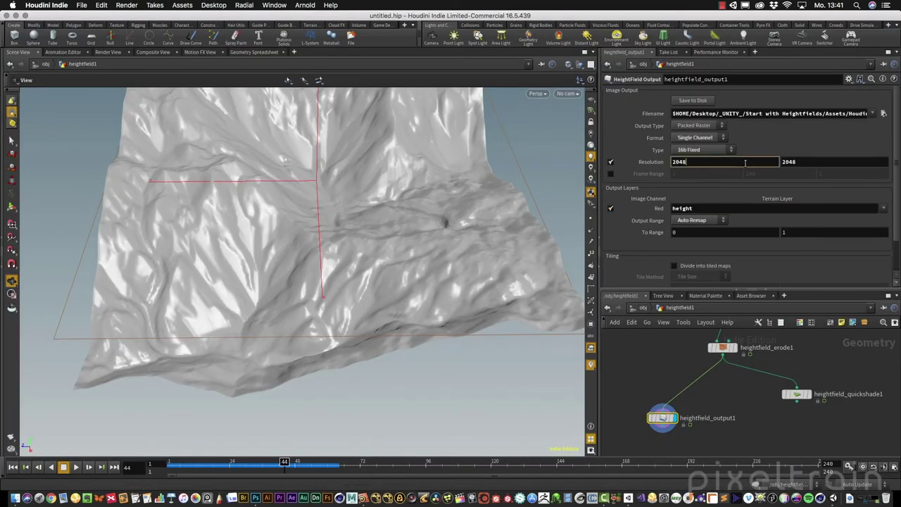
pyautogui.click(807, 161)
pyautogui.write('9')
pyautogui.press('Return')
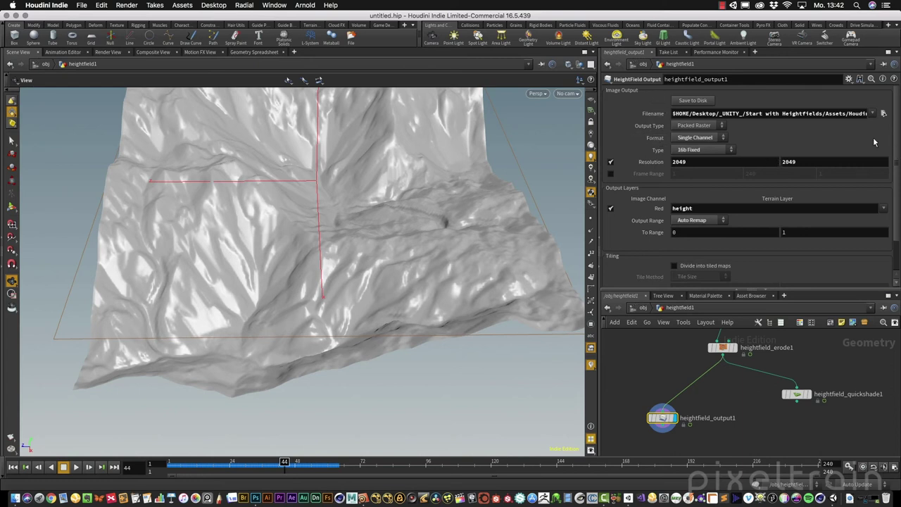
# Save the heightfield image to disk and bring Unity to the front.
pyautogui.click(691, 102)
pyautogui.moveTo(660, 420)
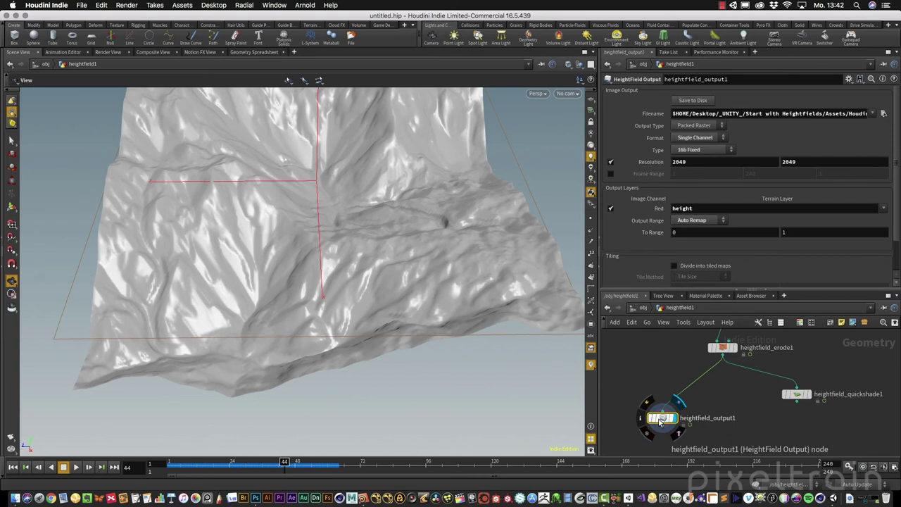
pyautogui.click(831, 492)
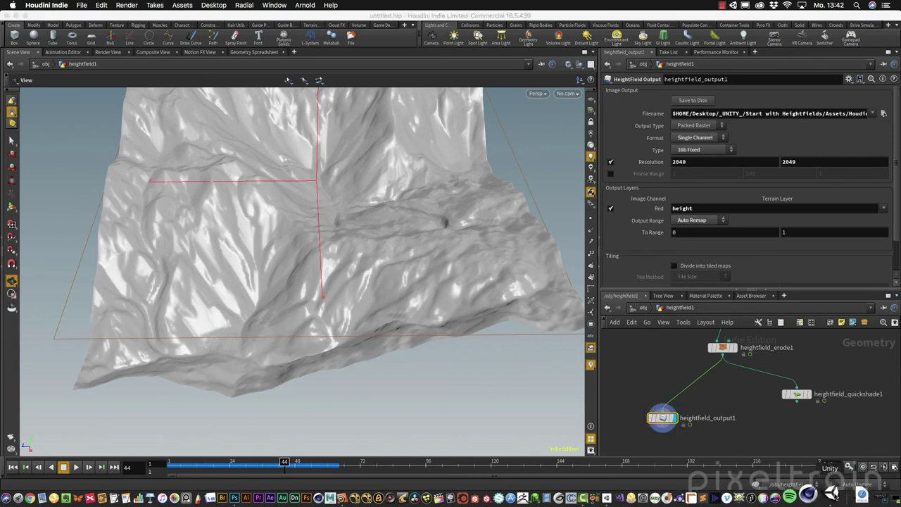
pyautogui.click(831, 350)
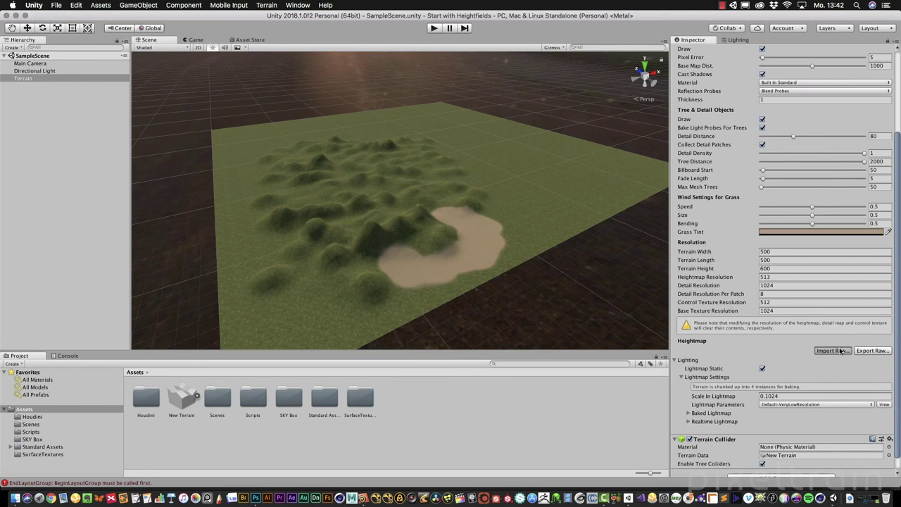
pyautogui.click(546, 116)
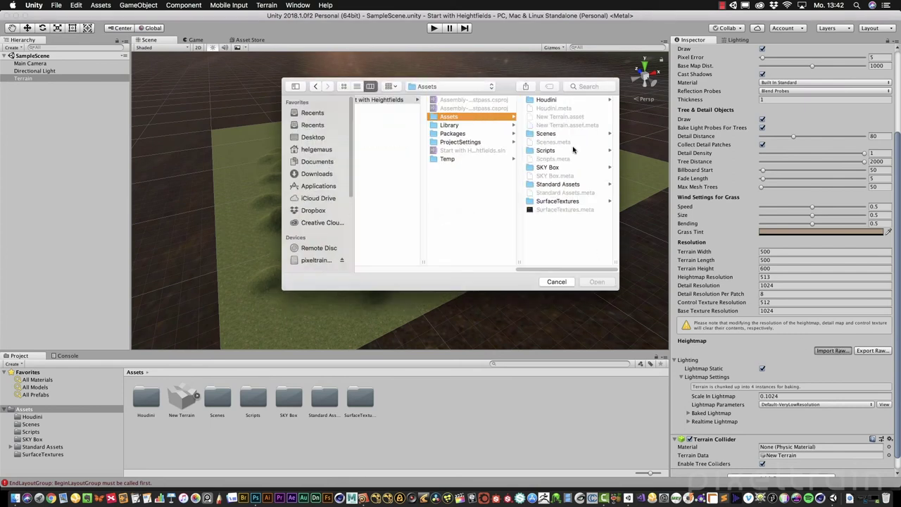
pyautogui.click(553, 102)
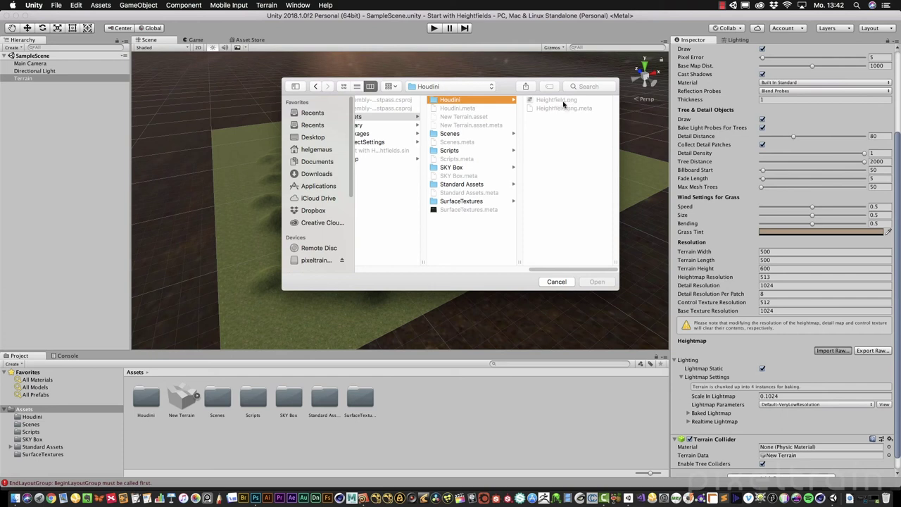
pyautogui.click(557, 282)
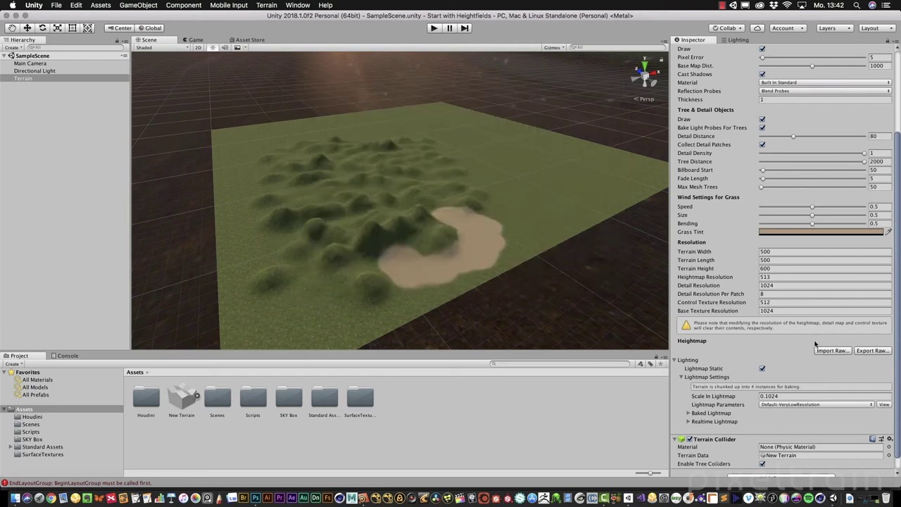
# Open Heightfield.png in Photoshop and confirm it has a single greyscale channel.
pyautogui.click(255, 497)
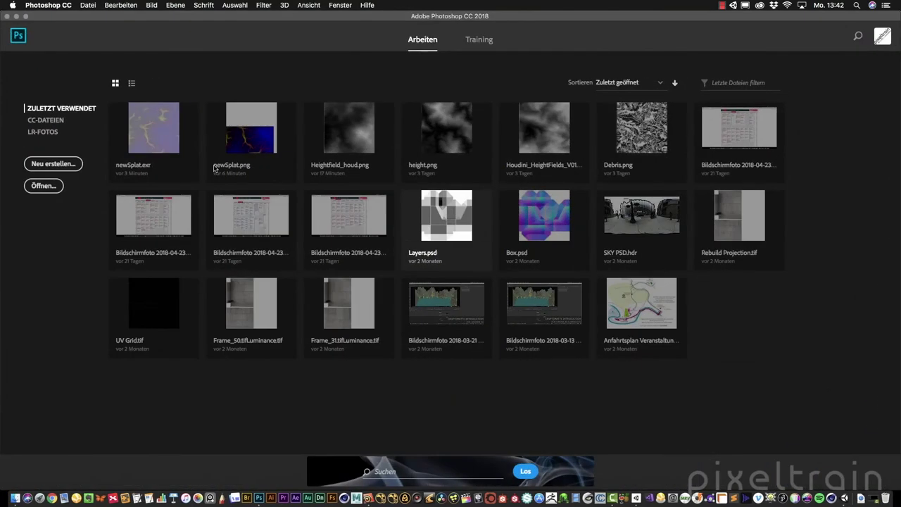
pyautogui.click(43, 185)
pyautogui.click(508, 33)
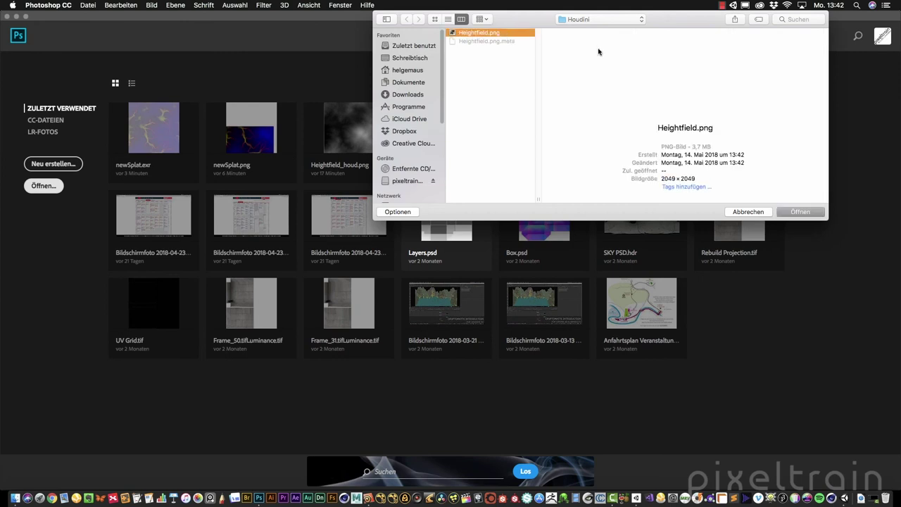
pyautogui.press('Return')
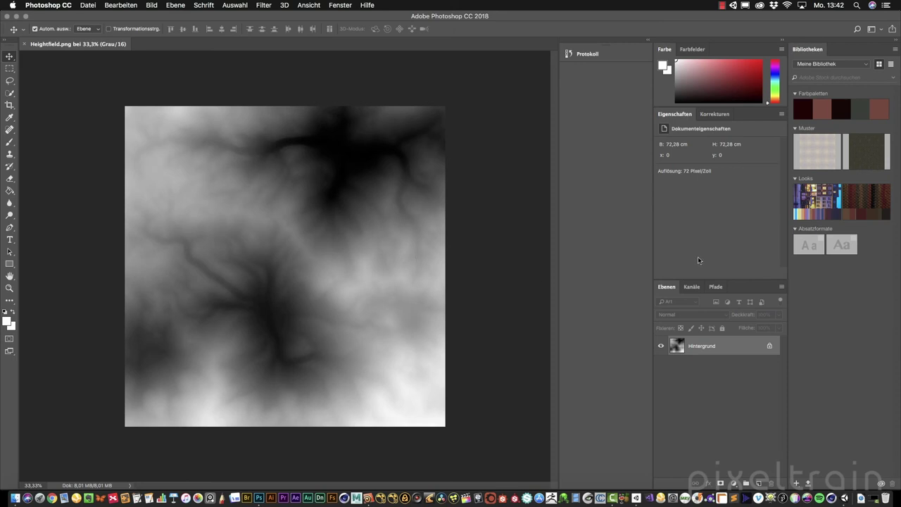
pyautogui.click(683, 283)
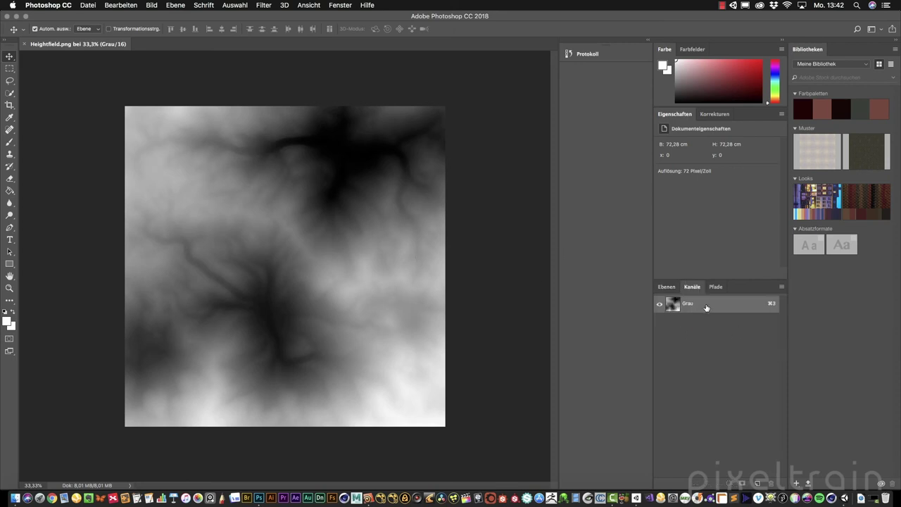
pyautogui.click(666, 286)
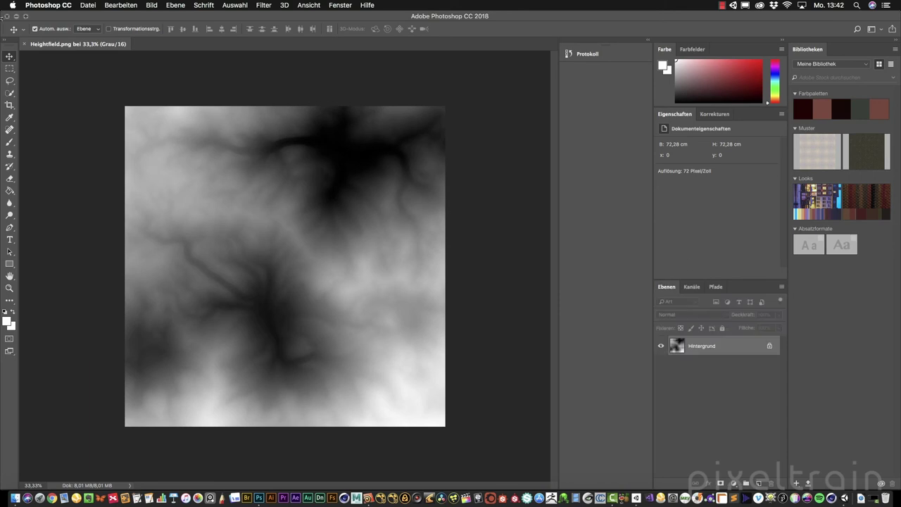
pyautogui.click(87, 6)
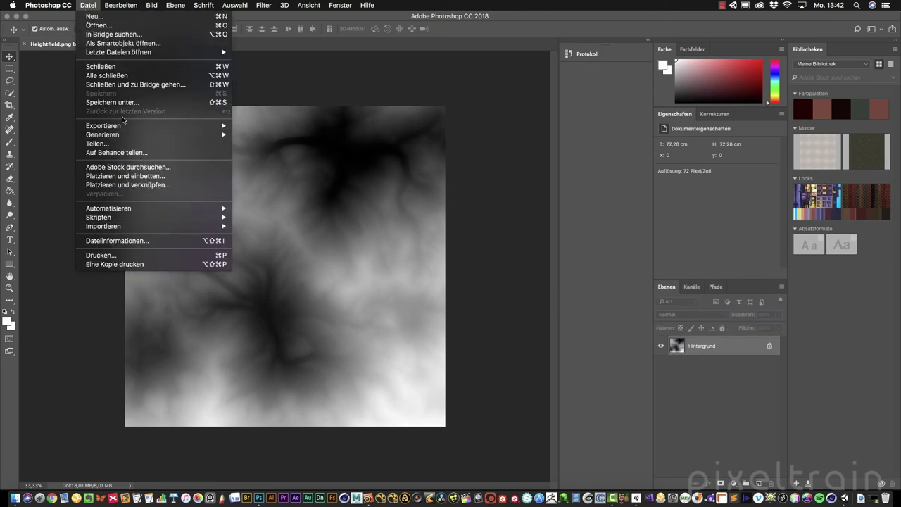
# Save a copy as Heightfield.raw in Photoshop Raw format, keeping Macintosh byte order.
pyautogui.click(66, 159)
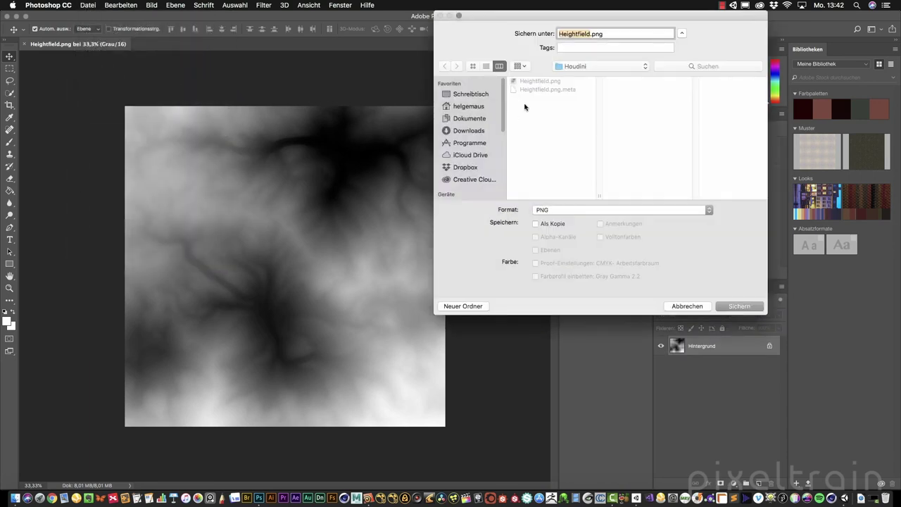
pyautogui.click(704, 210)
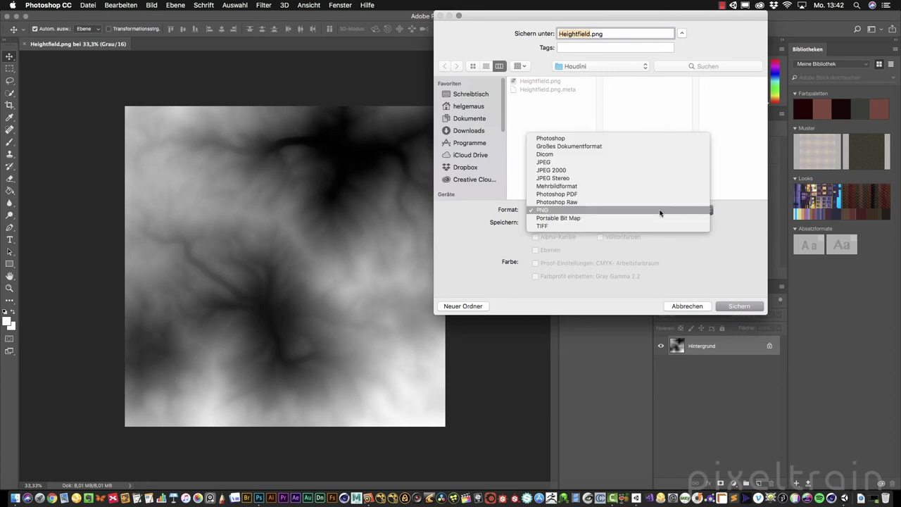
pyautogui.click(578, 204)
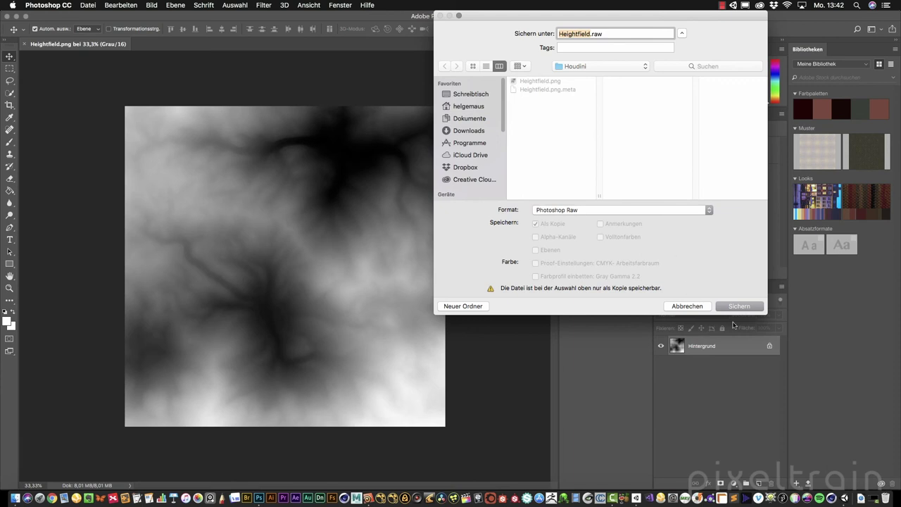
pyautogui.click(750, 310)
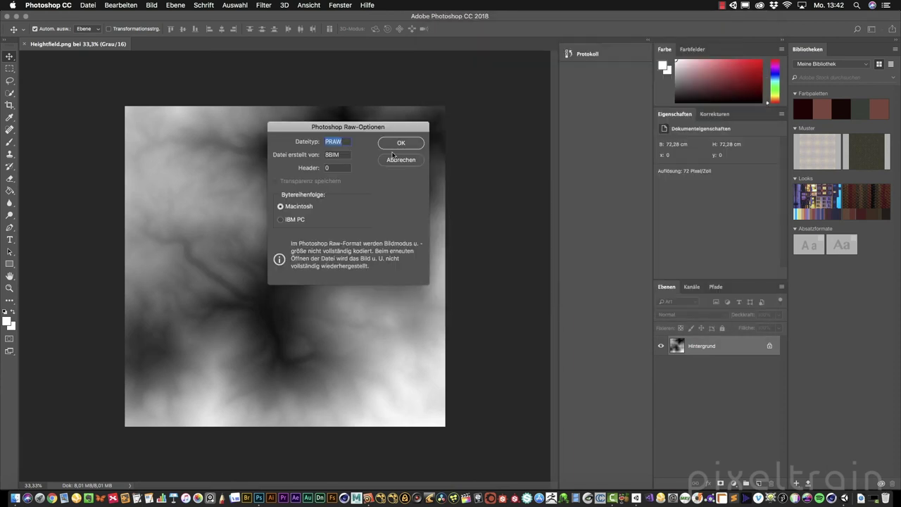
pyautogui.moveTo(363, 129); pyautogui.dragTo(443, 91)
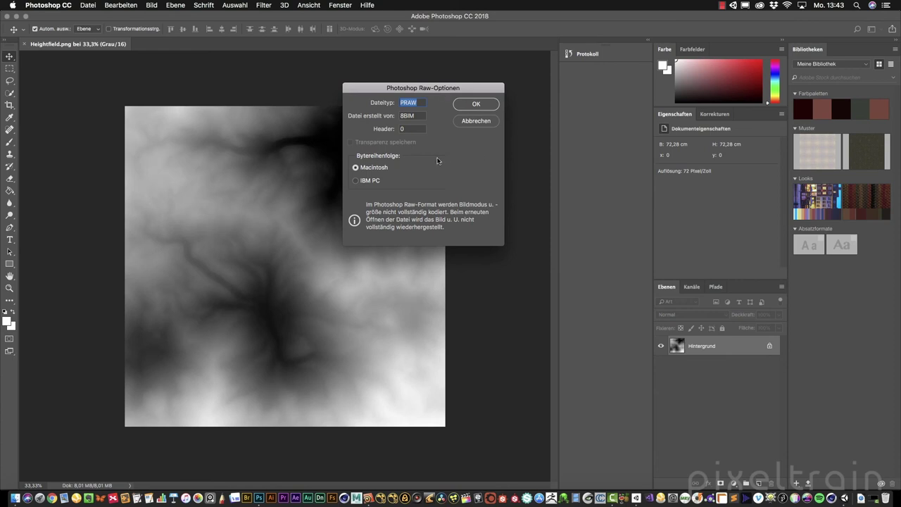
pyautogui.click(373, 181)
pyautogui.click(370, 169)
pyautogui.click(371, 181)
pyautogui.click(373, 168)
pyautogui.click(475, 106)
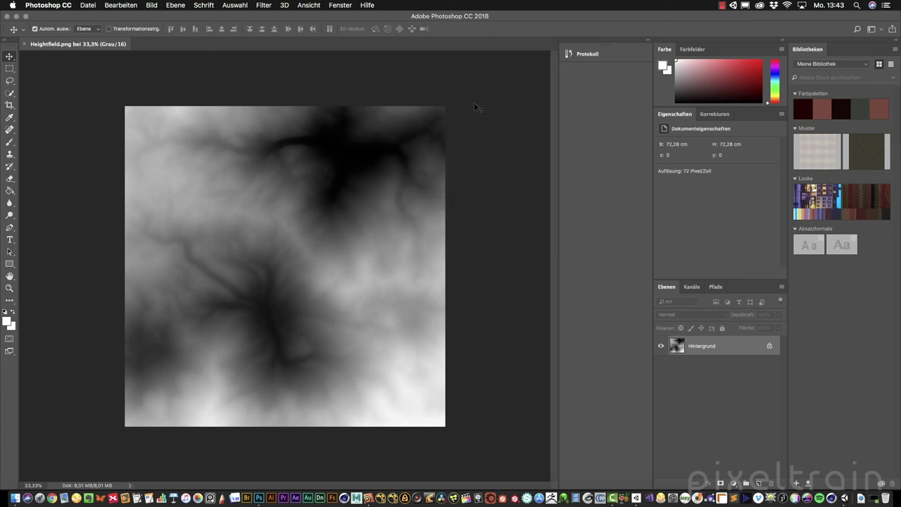
# Load Houdini/Heightfield.raw into the terrain's raw heightmap import and set Byte Order to Mac.
pyautogui.click(845, 494)
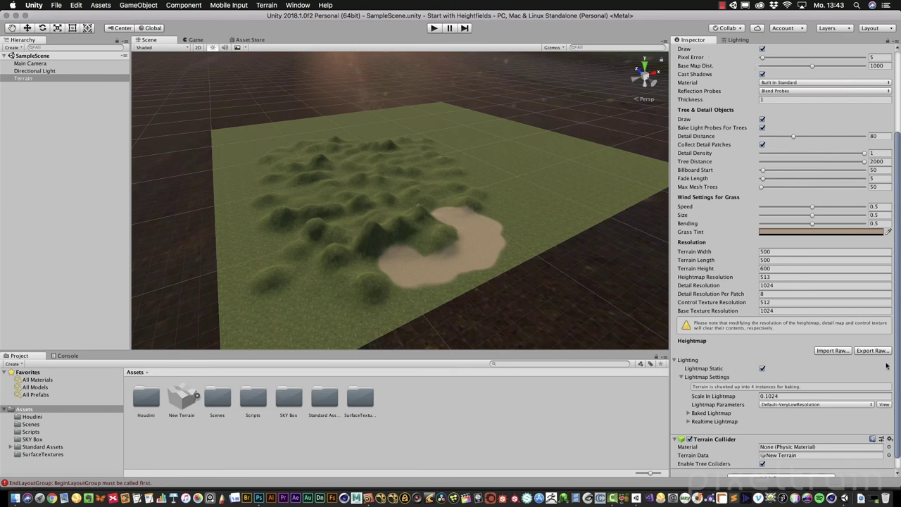
pyautogui.click(833, 350)
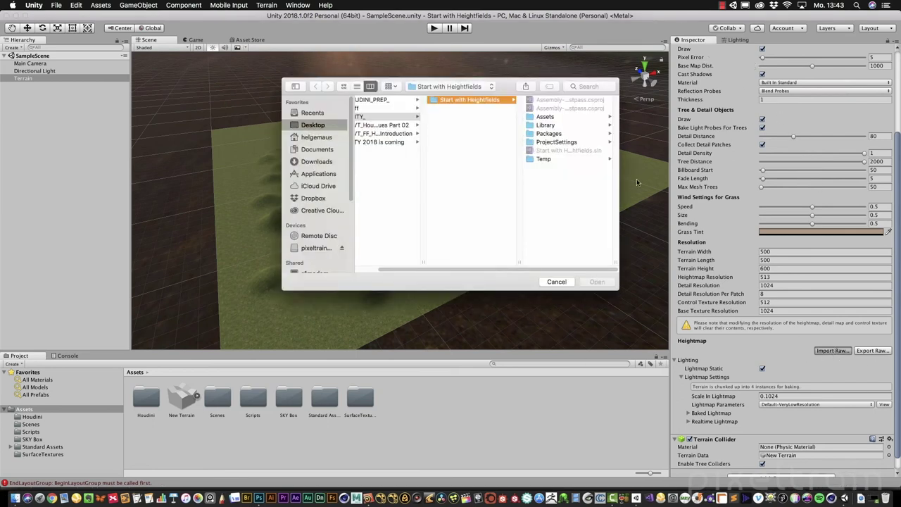
pyautogui.click(583, 104)
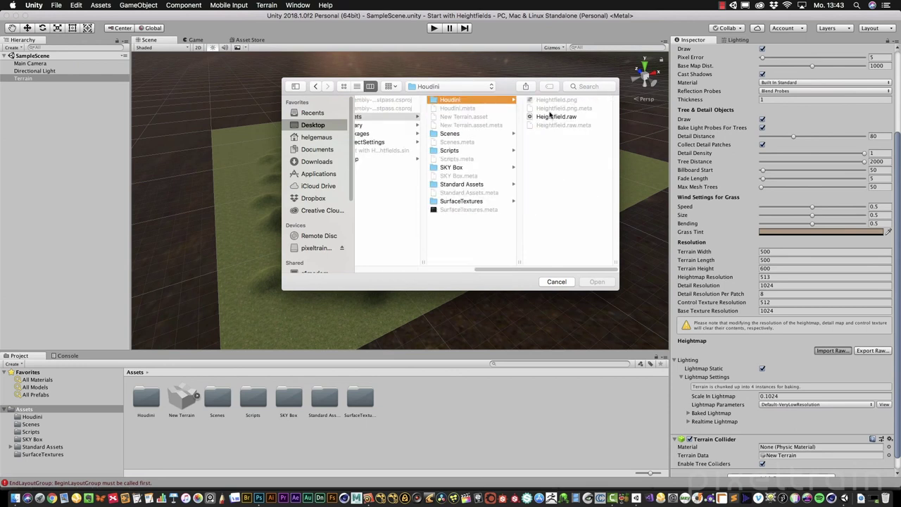
pyautogui.click(551, 117)
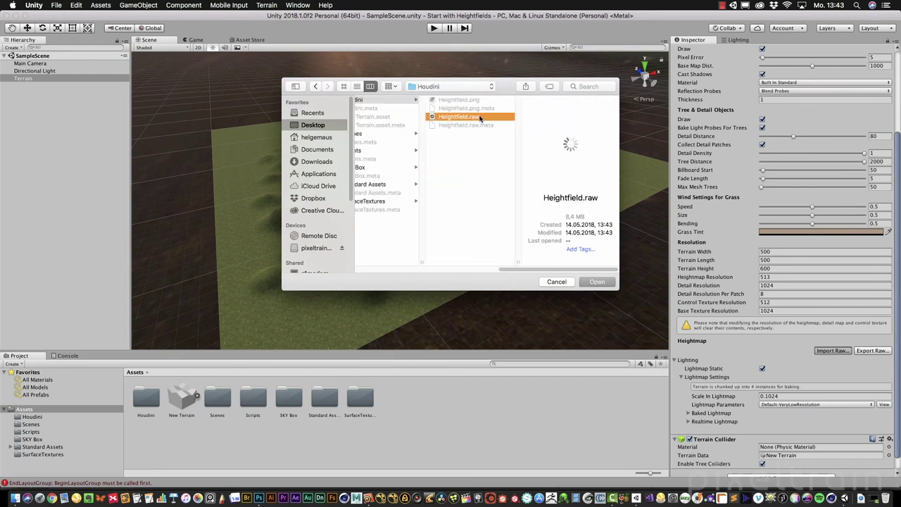
pyautogui.press('Return')
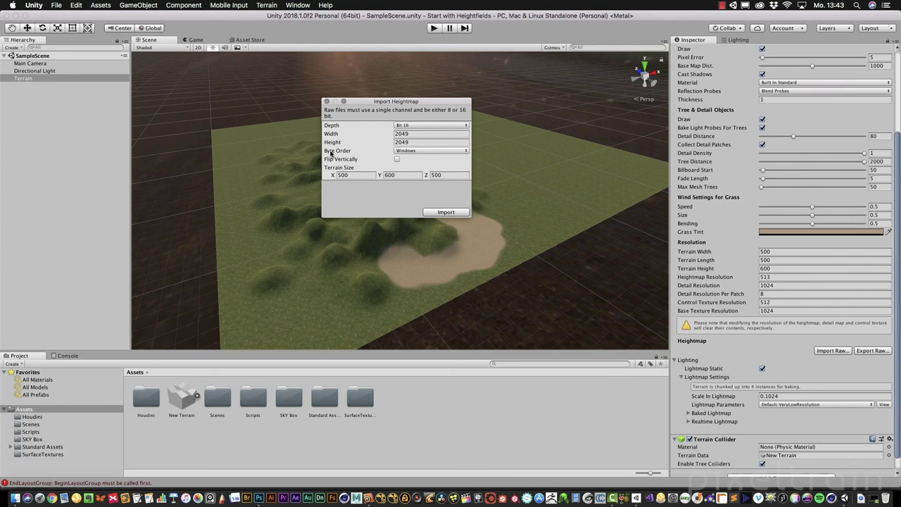
pyautogui.click(435, 150)
pyautogui.click(426, 144)
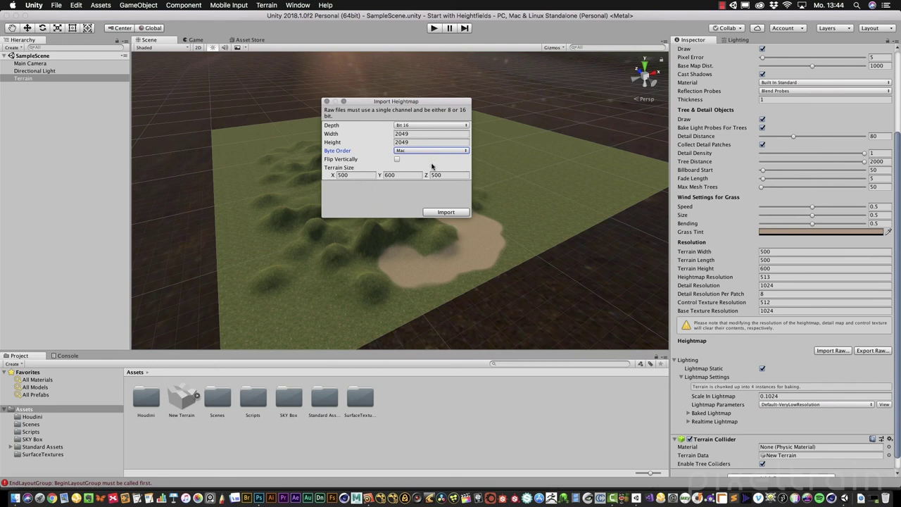
pyautogui.click(366, 499)
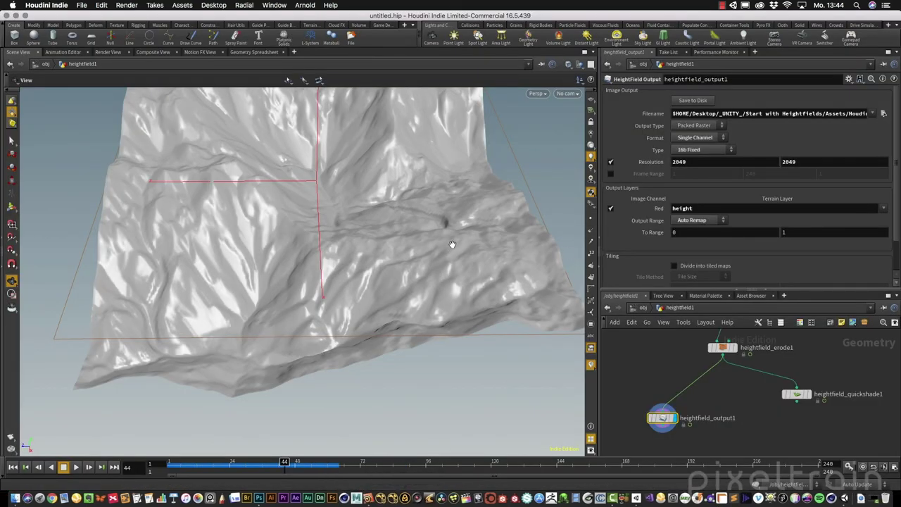
pyautogui.scroll(-5, 450, 246)
pyautogui.moveTo(339, 254); pyautogui.dragTo(296, 268)
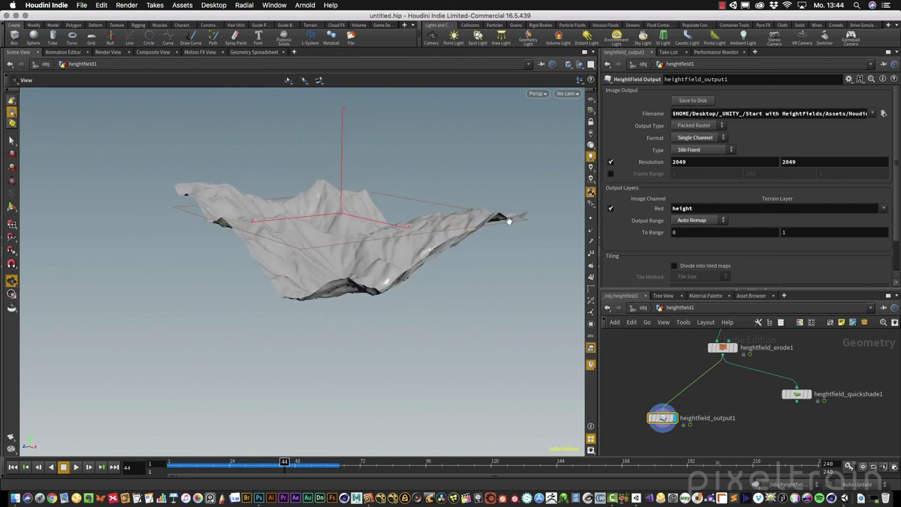
pyautogui.middleClick(664, 421)
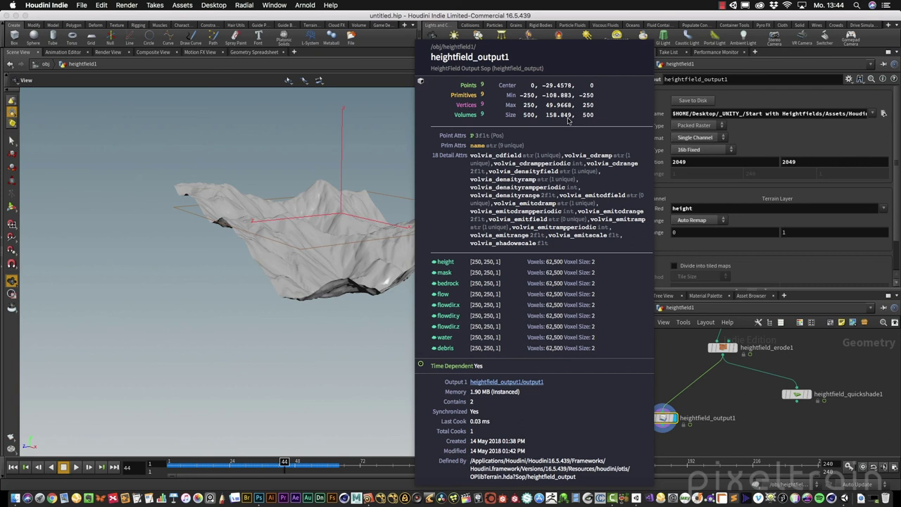
pyautogui.moveTo(568, 121); pyautogui.dragTo(556, 261, button='middle')
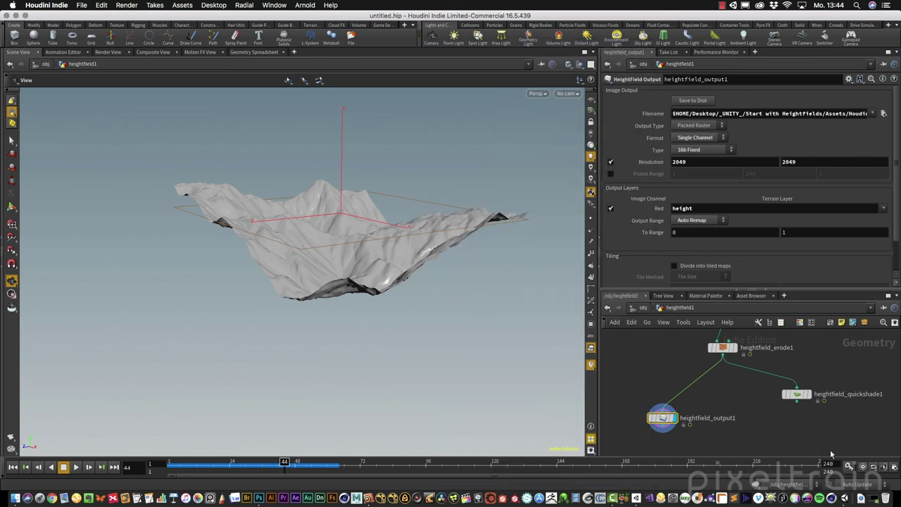
pyautogui.click(850, 496)
# Set Terrain Size Y to 158, import the heightmap, and orbit to view the eroded mountains.
pyautogui.click(407, 172)
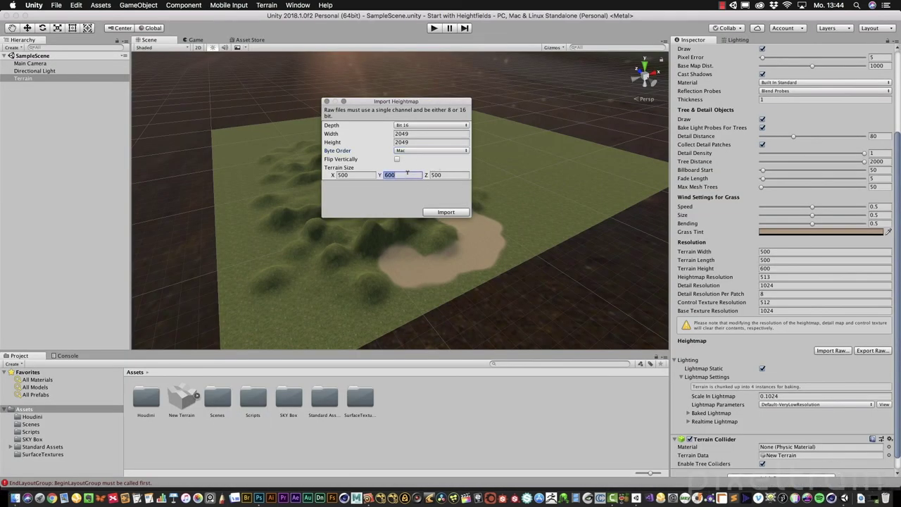
pyautogui.write('158')
pyautogui.click(455, 212)
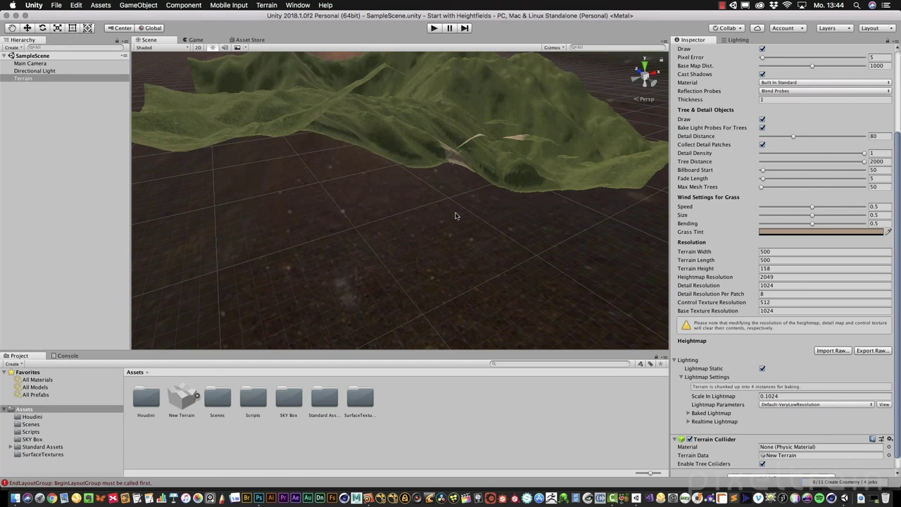
pyautogui.keyDown('alt'); pyautogui.moveTo(454, 215); pyautogui.dragTo(37, 204); pyautogui.keyUp('alt')
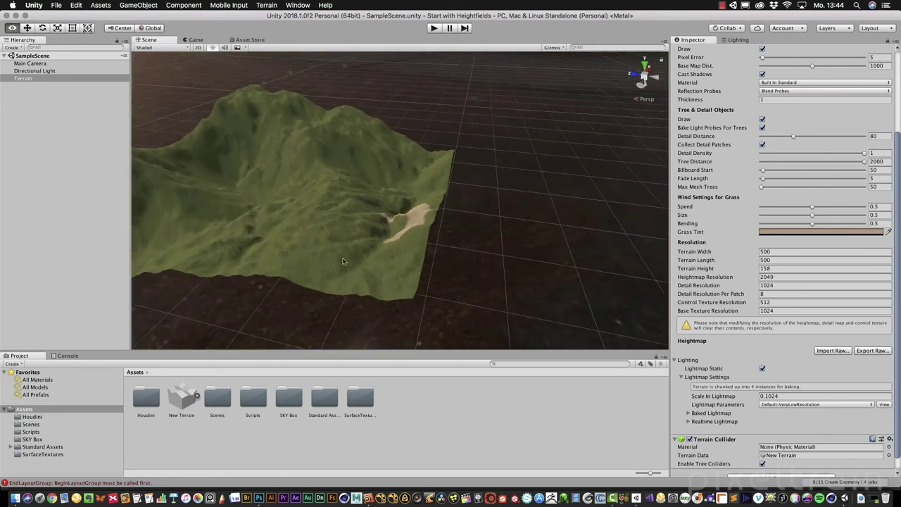
pyautogui.keyDown('alt'); pyautogui.moveTo(226, 197); pyautogui.dragTo(359, 199); pyautogui.keyUp('alt')
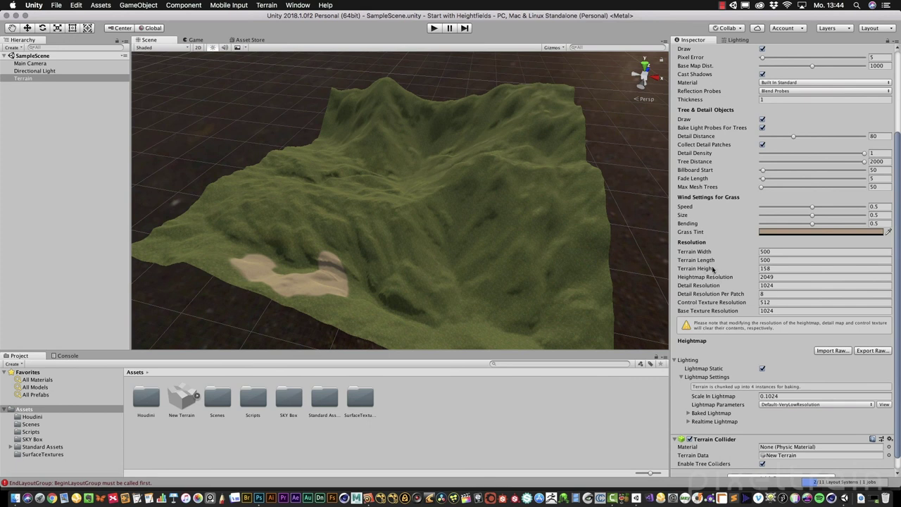
# Lower the Terrain Height to 130 and orbit the Scene view to inspect the flatter relief.
pyautogui.click(777, 267)
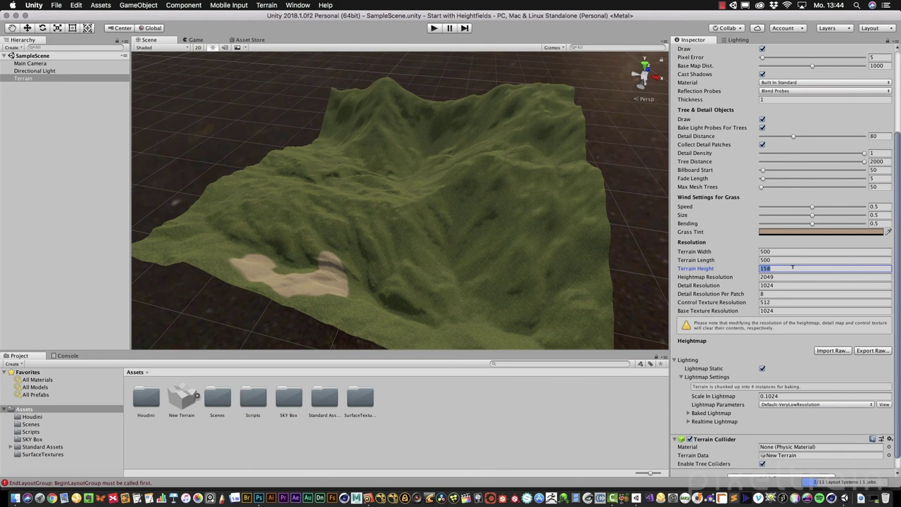
pyautogui.write('130')
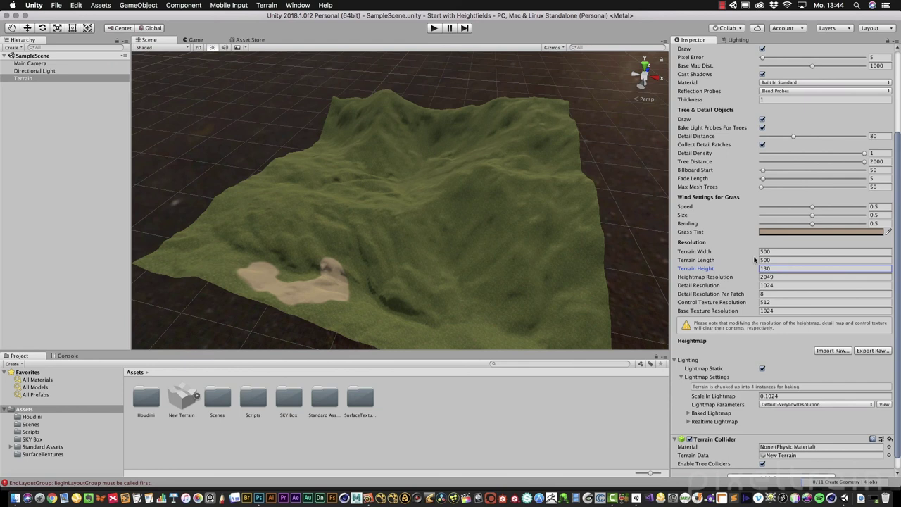
pyautogui.press('alt')
pyautogui.keyDown('alt'); pyautogui.moveTo(598, 247); pyautogui.dragTo(295, 149); pyautogui.keyUp('alt')
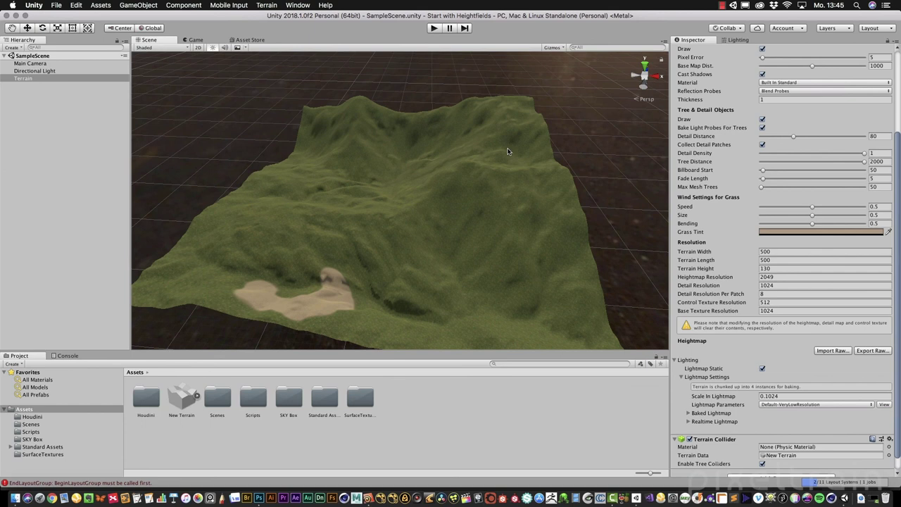
pyautogui.keyDown('alt'); pyautogui.moveTo(387, 193); pyautogui.dragTo(337, 218); pyautogui.keyUp('alt')
pyautogui.moveTo(409, 203)
pyautogui.keyDown('alt'); pyautogui.mouseDown()
pyautogui.moveTo(373, 211)
pyautogui.moveTo(375, 203)
pyautogui.moveTo(426, 209)
pyautogui.mouseUp(); pyautogui.keyUp('alt')
pyautogui.scroll(2, 357, 204)
pyautogui.scroll(2, 357, 205)
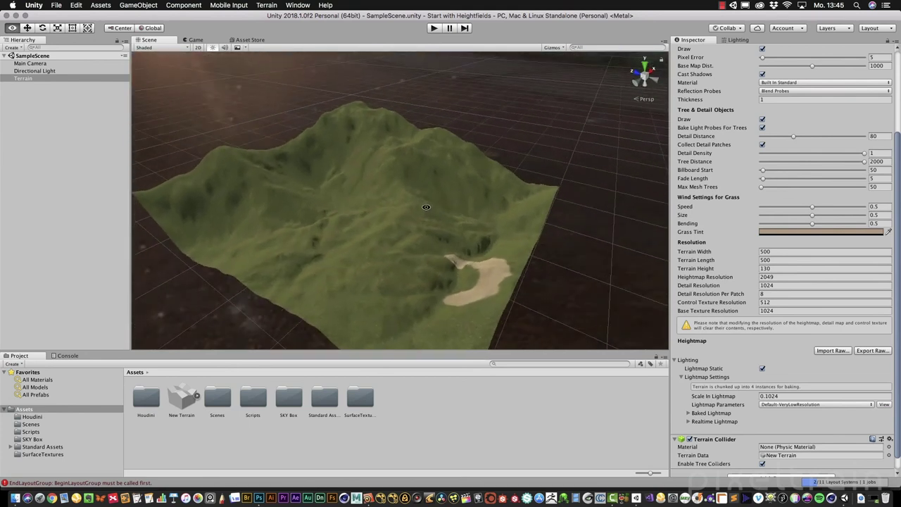